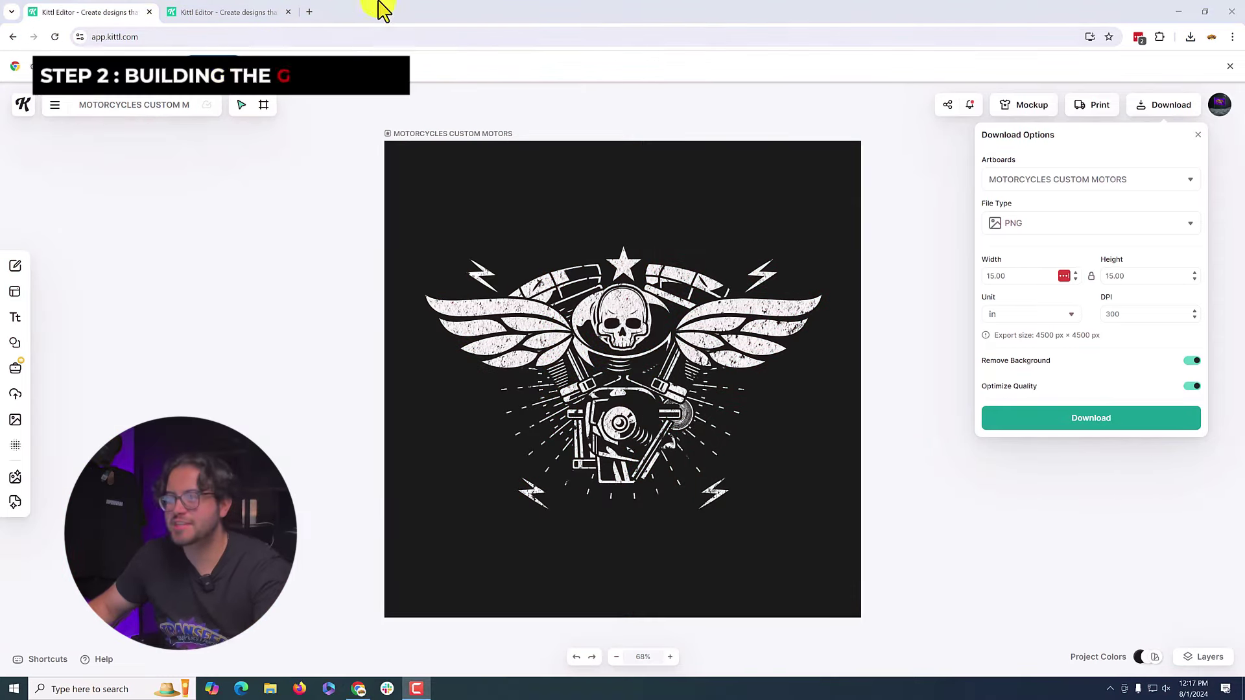
# Step: Search the web for Transfer Superstars in a new browser tab and open the company's website
pyautogui.click(314, 11)
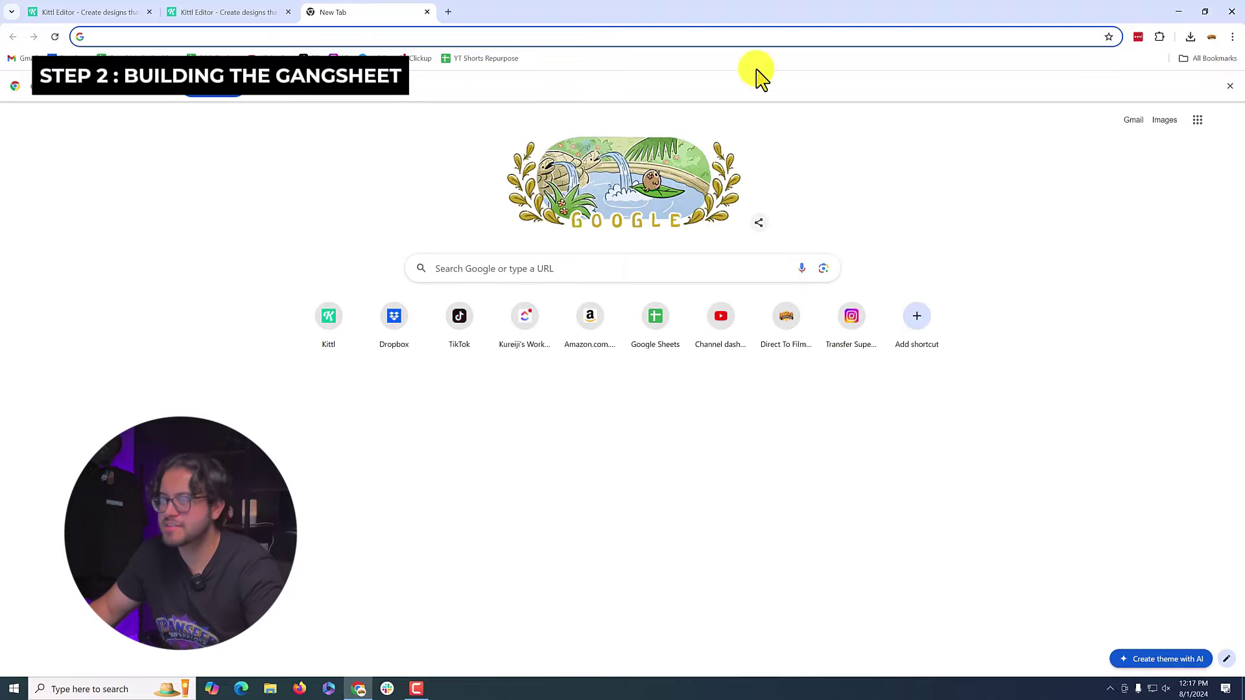
pyautogui.click(542, 265)
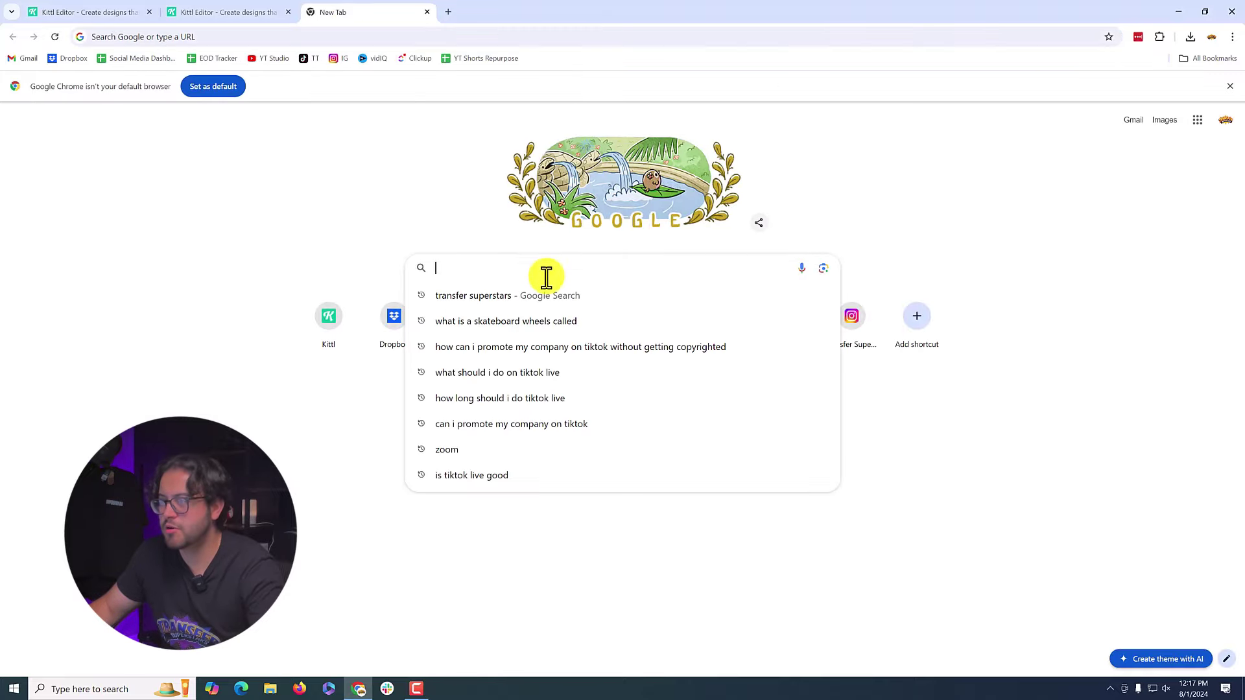
pyautogui.click(491, 309)
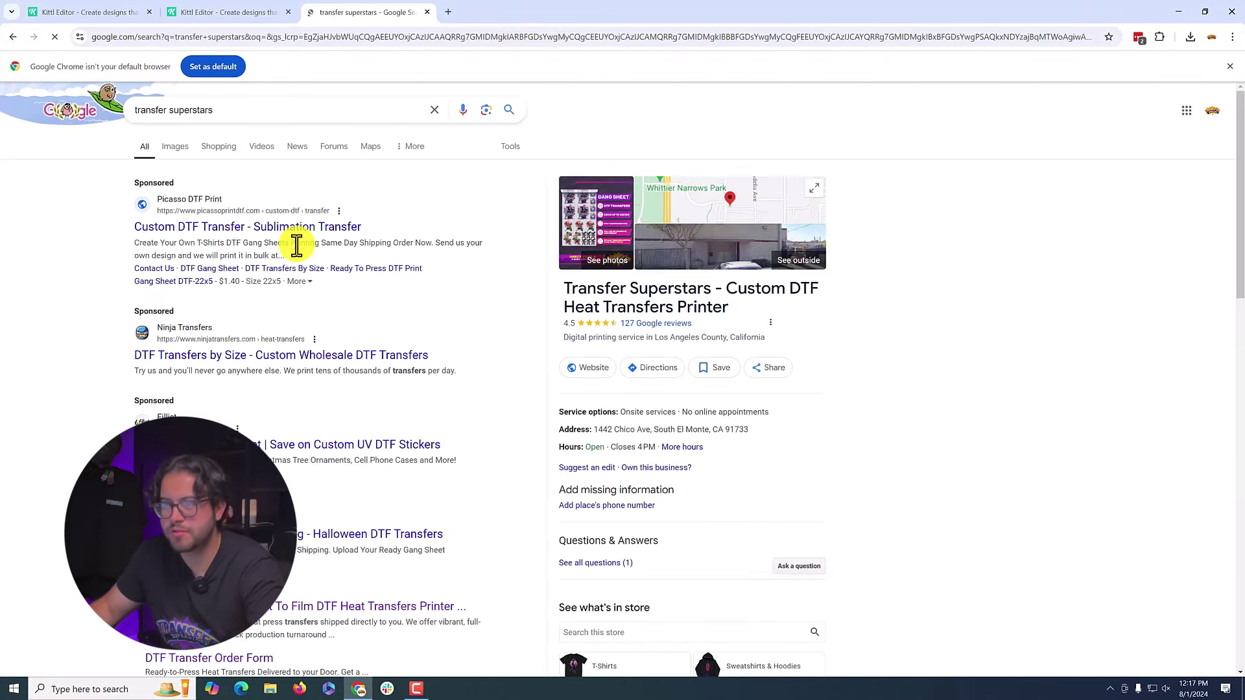
pyautogui.scroll(-1, 272, 286)
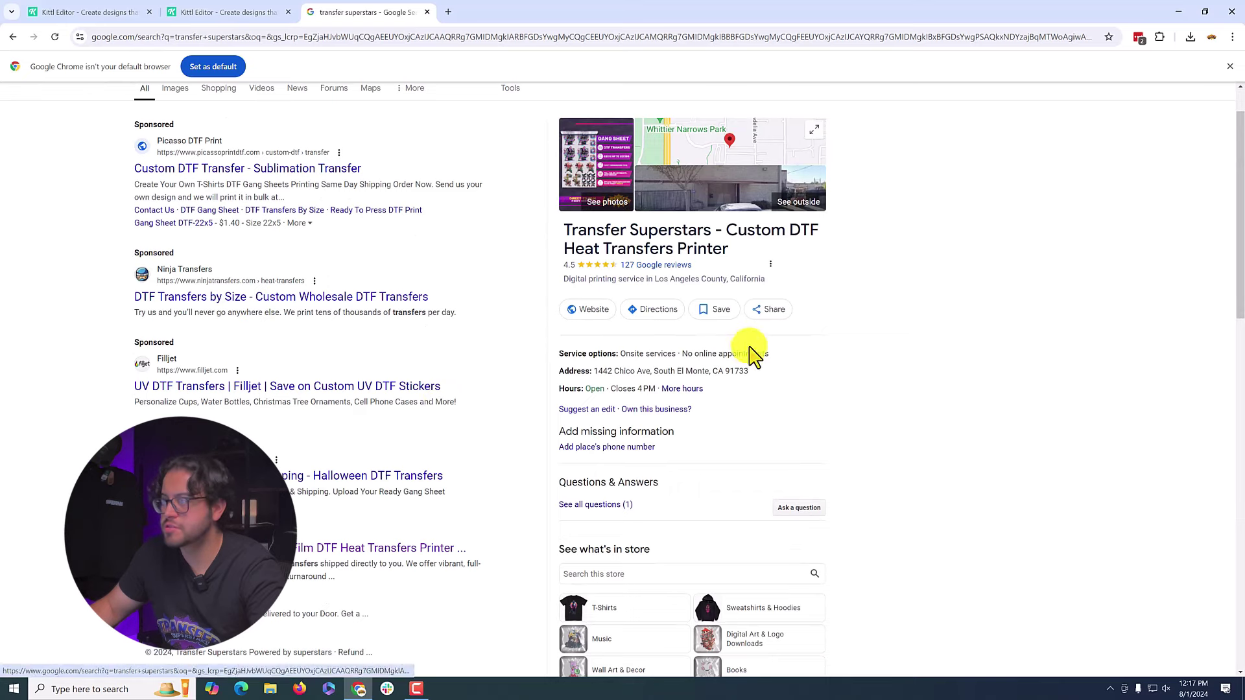
pyautogui.click(598, 311)
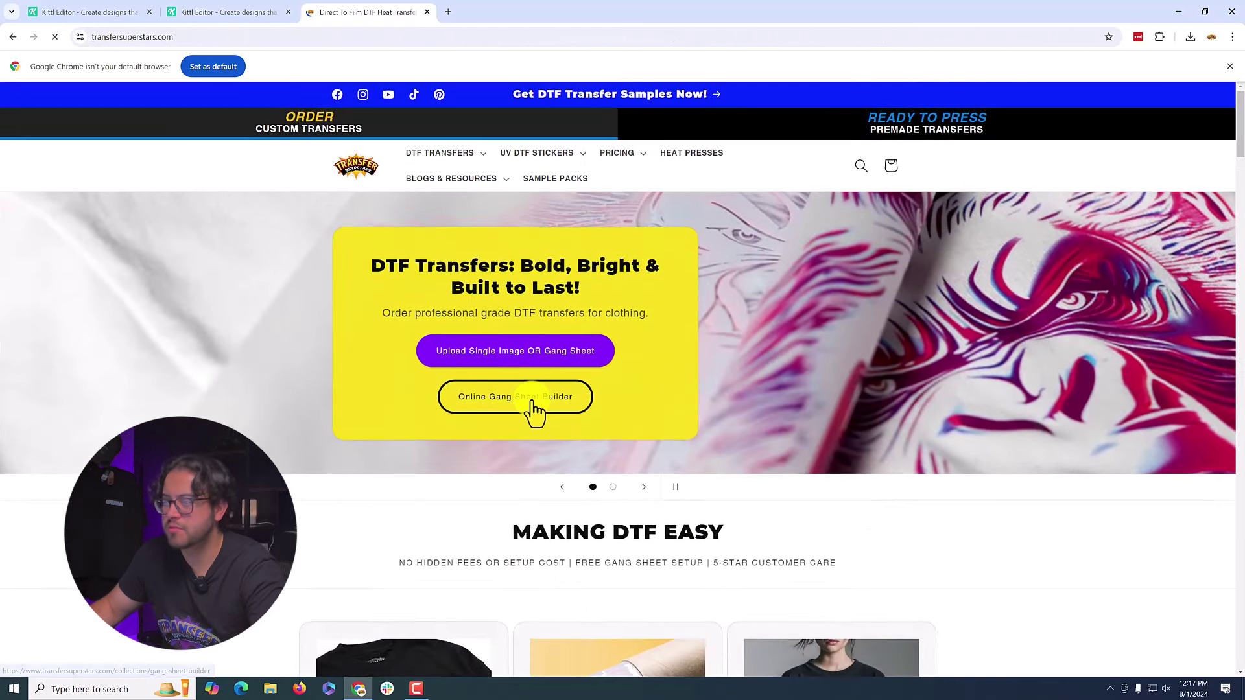
# Step: Open the DTF online gang sheet builder for clothing and start a brand new sheet sized 22 in x 24 in
pyautogui.click(535, 405)
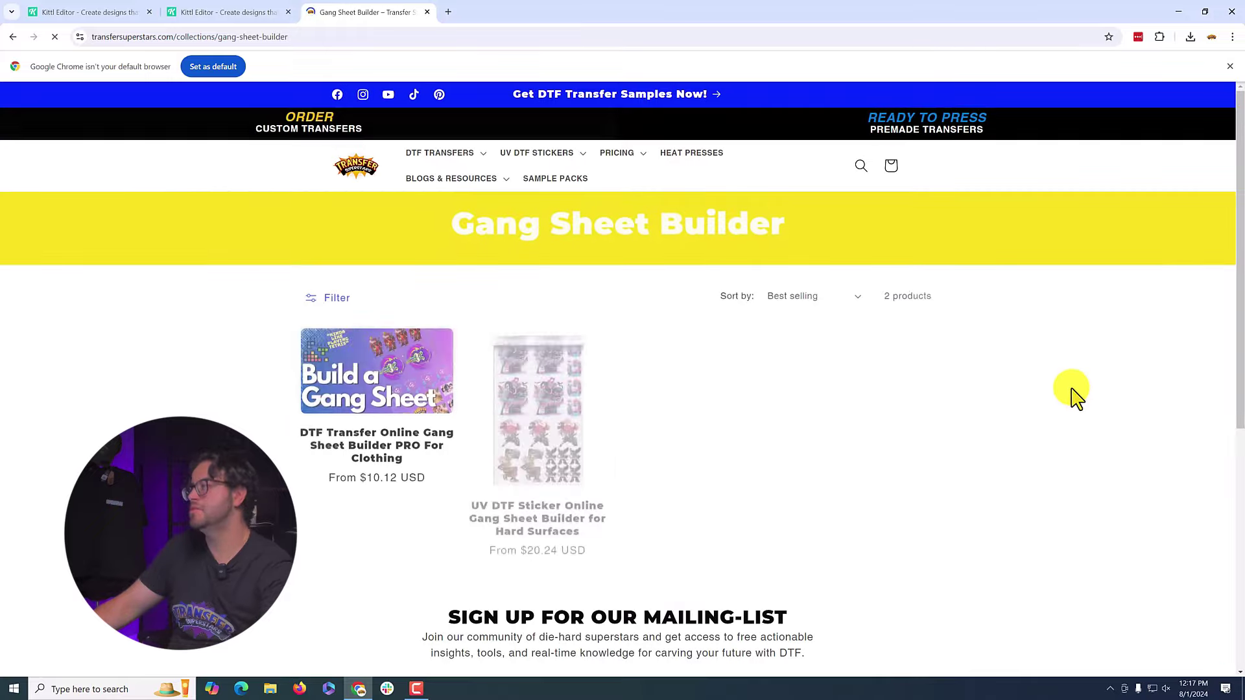
pyautogui.click(416, 403)
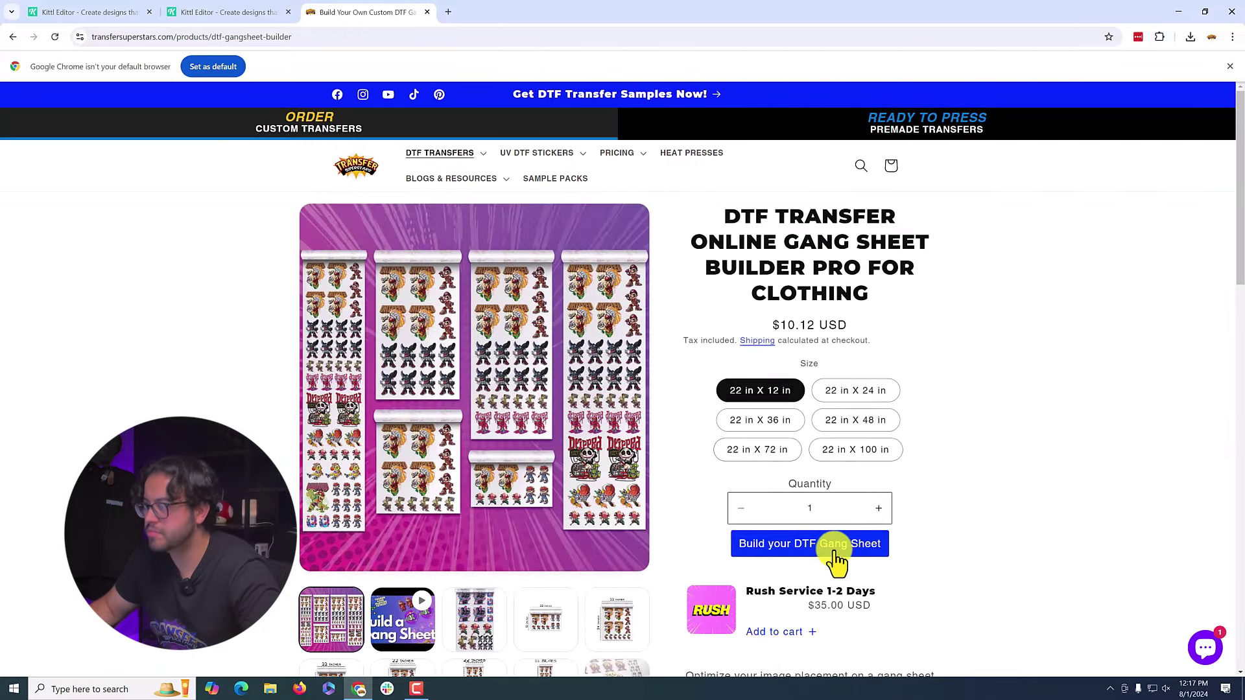
pyautogui.click(836, 545)
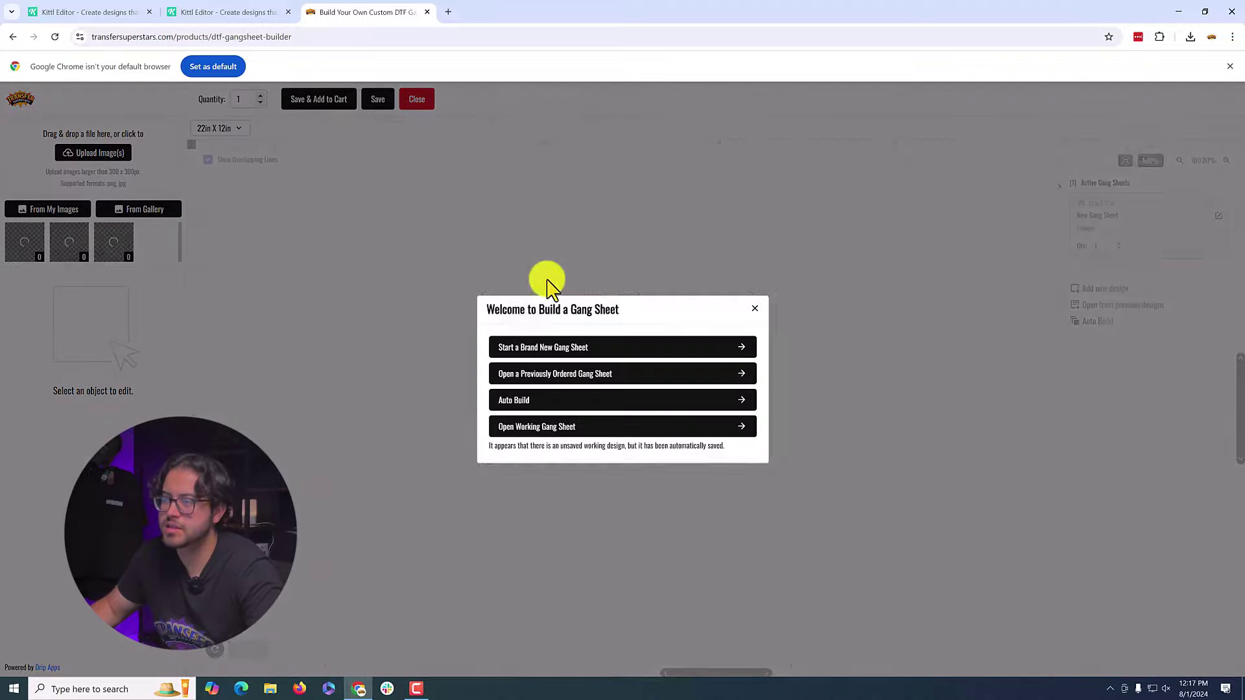
pyautogui.click(600, 347)
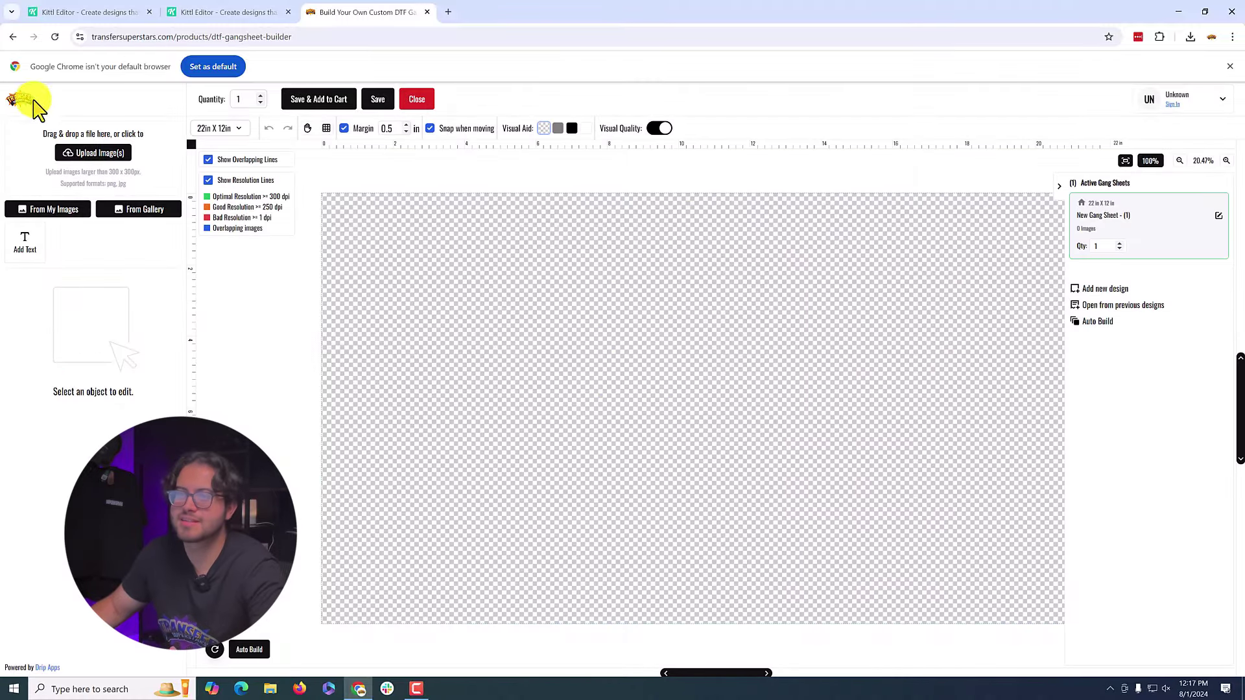
pyautogui.click(240, 129)
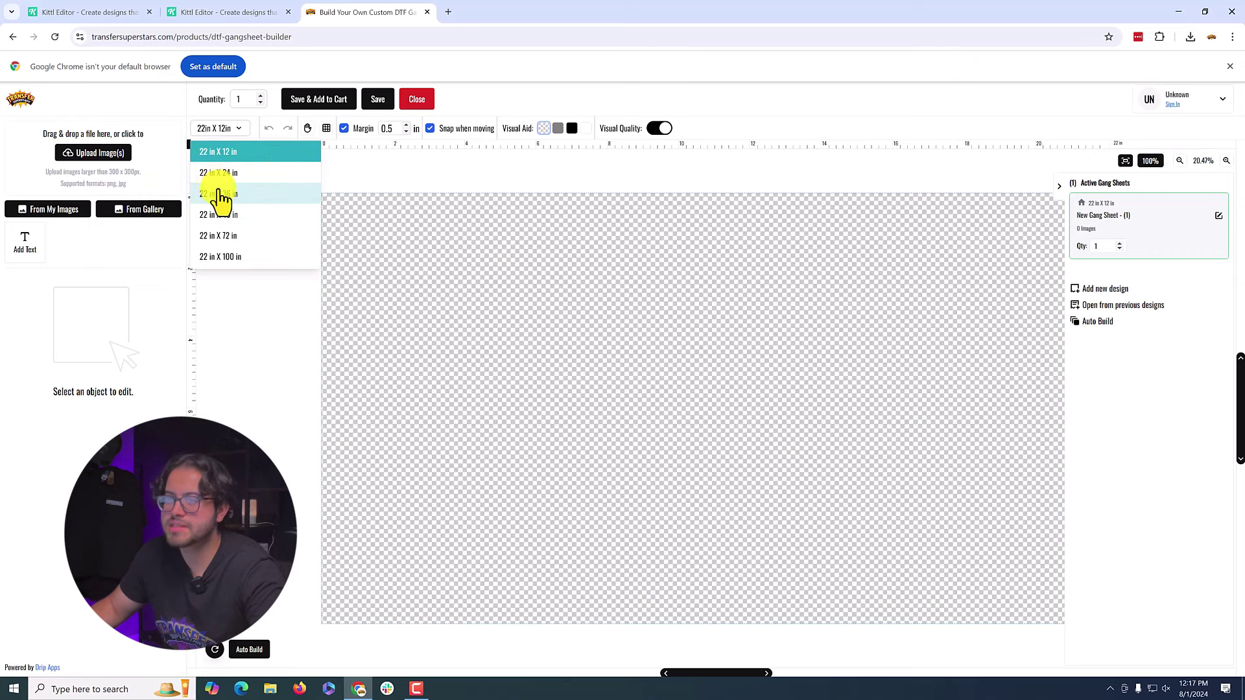
pyautogui.click(227, 174)
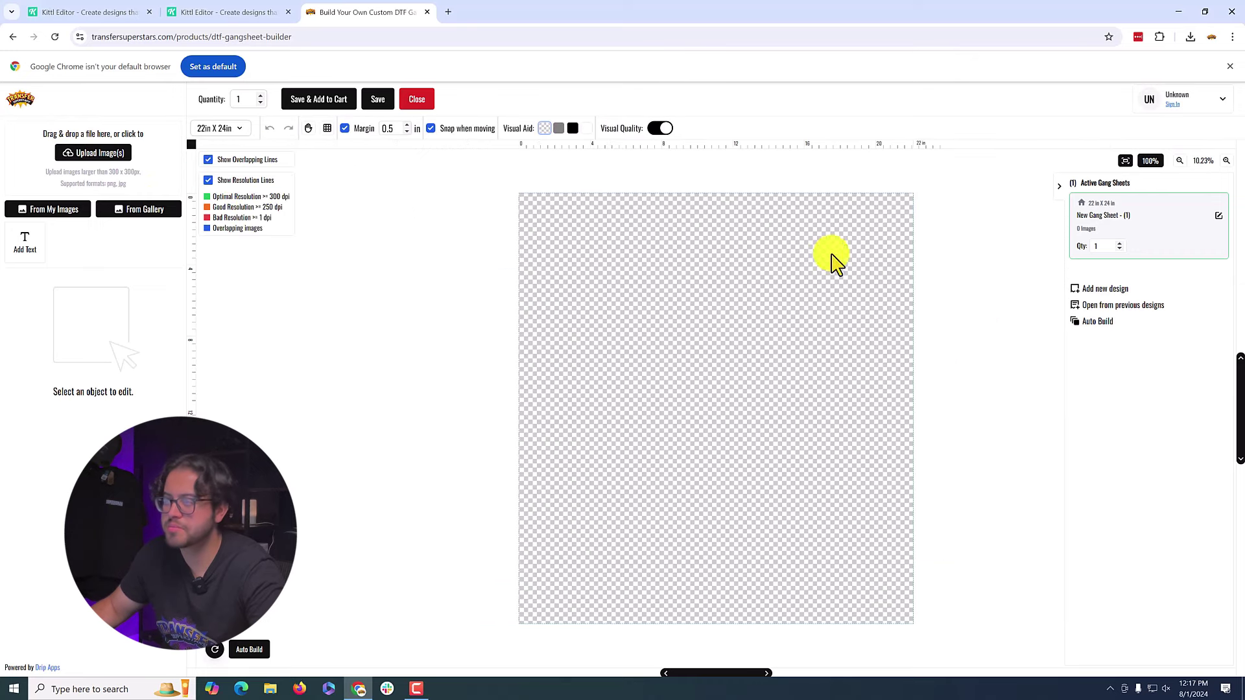
# Step: Upload the three MOTORCYCLES CUSTOM MOTORS PNG files from Downloads, then upload MOTORCYCLES CUSTOM MOTORS (2).png once more
pyautogui.click(123, 154)
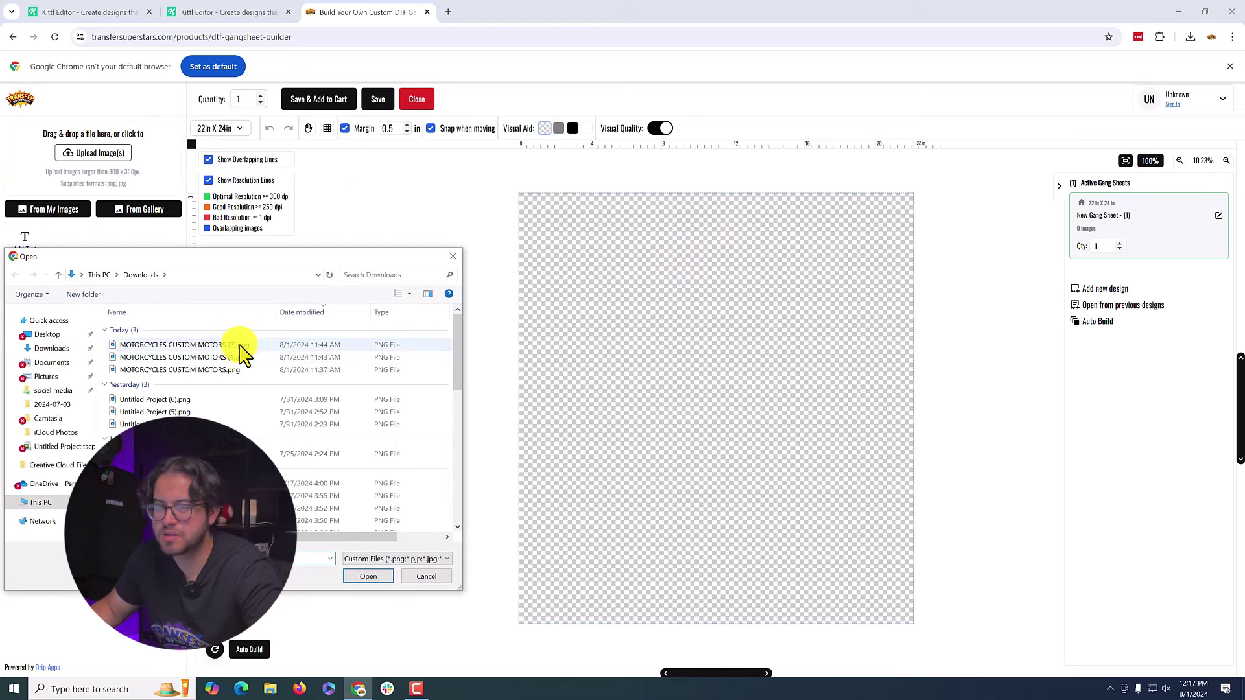
pyautogui.click(239, 345)
pyautogui.keyDown('shift'); pyautogui.click(237, 370); pyautogui.keyUp('shift')
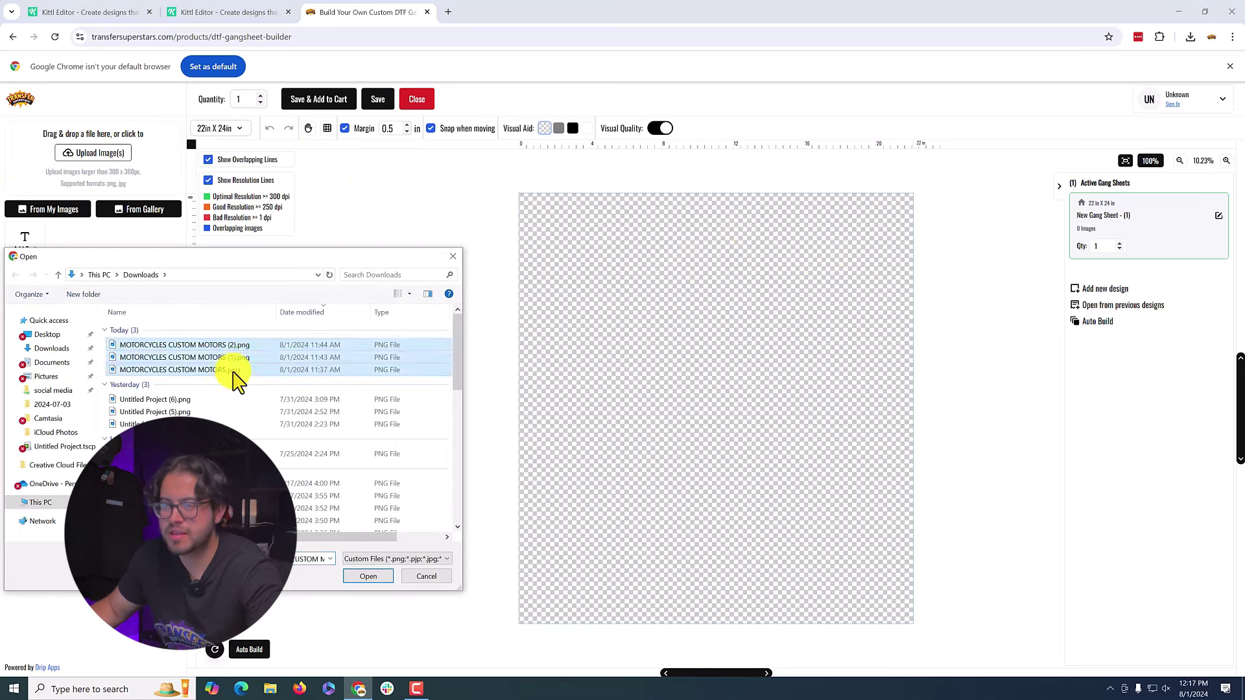
pyautogui.click(368, 577)
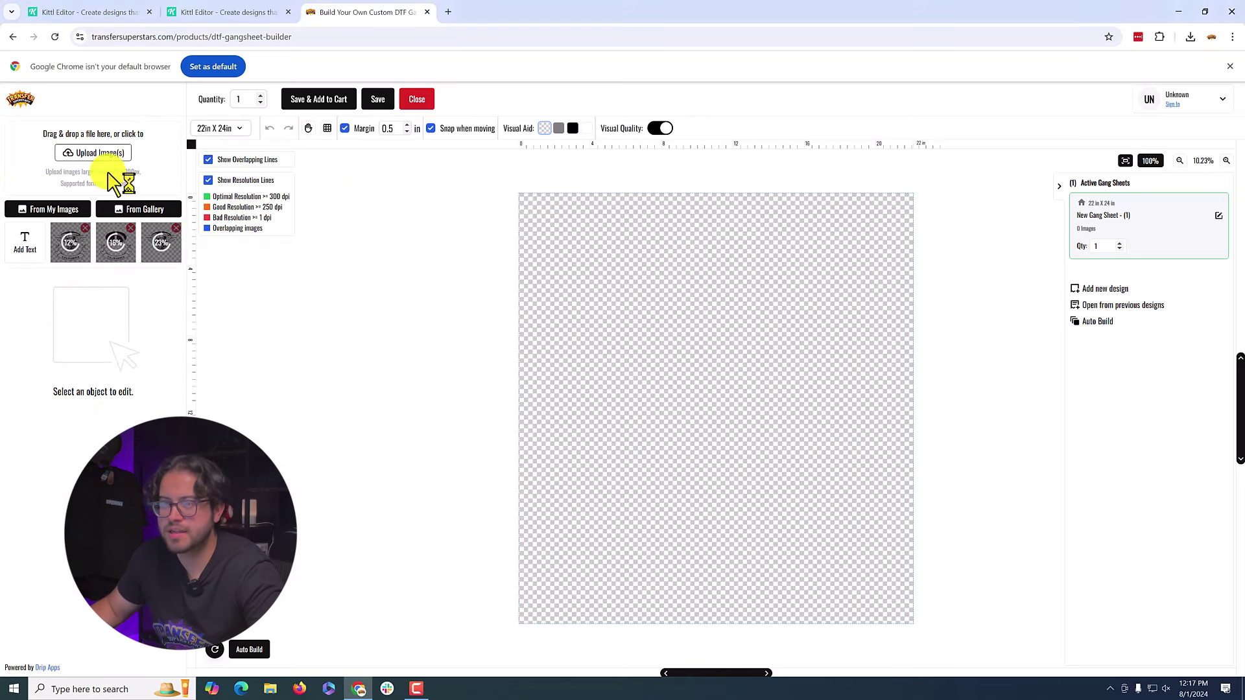
pyautogui.click(158, 239)
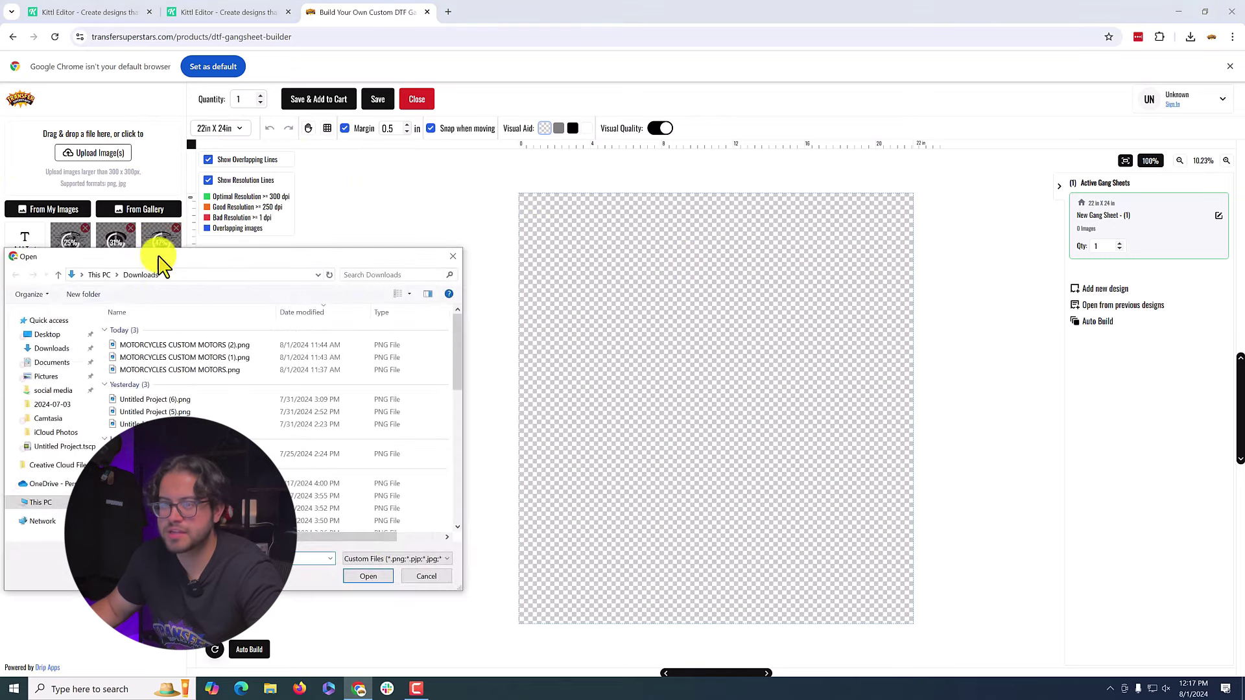
pyautogui.click(176, 345)
pyautogui.click(376, 576)
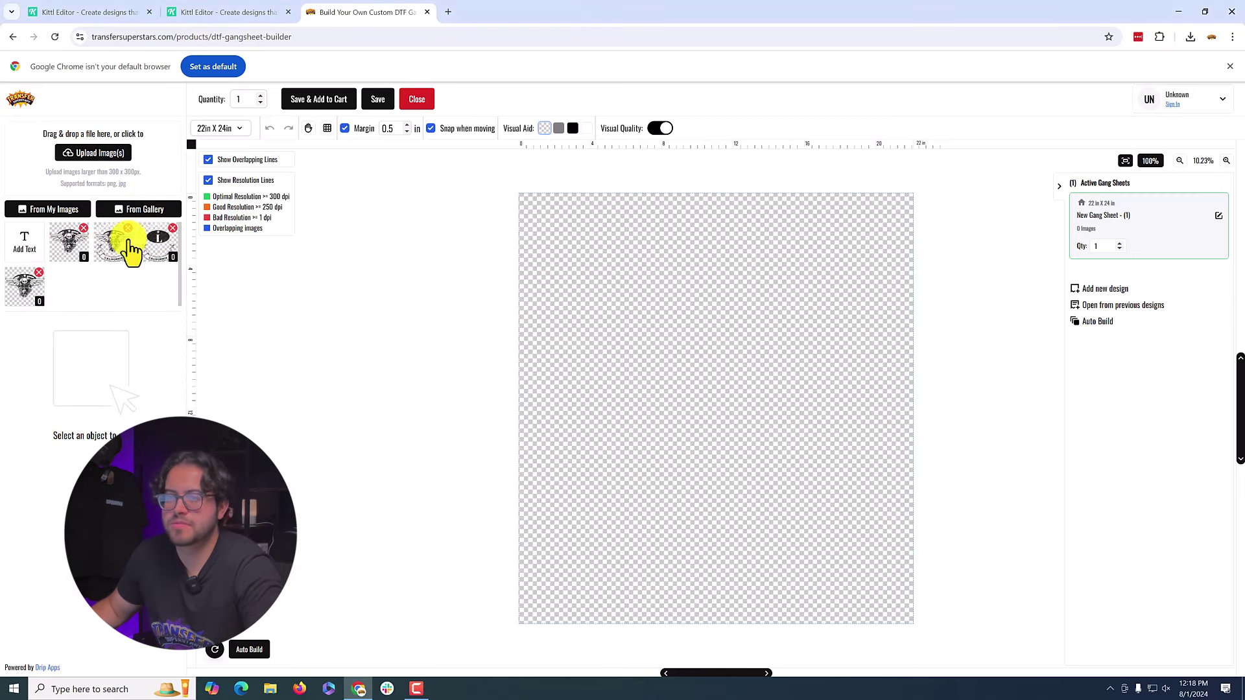
# Step: Place the full California engine design 13 in wide, rotated 90 degrees clockwise, in the sheet's upper-left corner
pyautogui.click(117, 245)
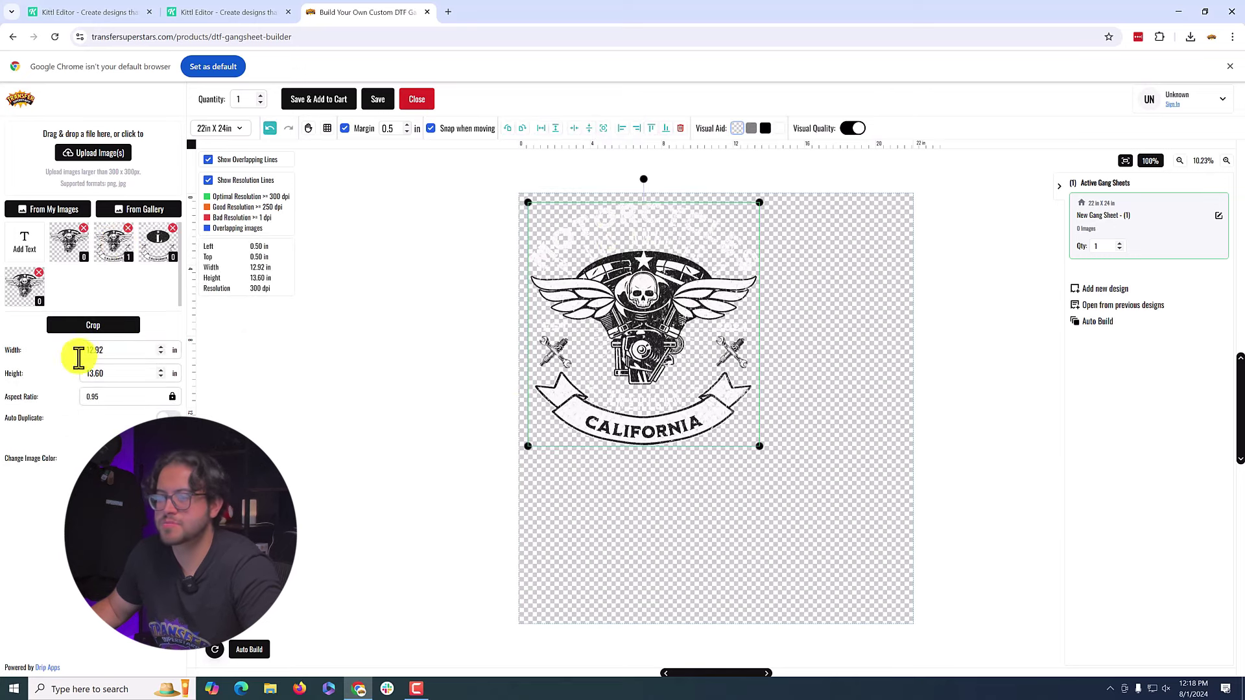
pyautogui.scroll(1, 96, 344)
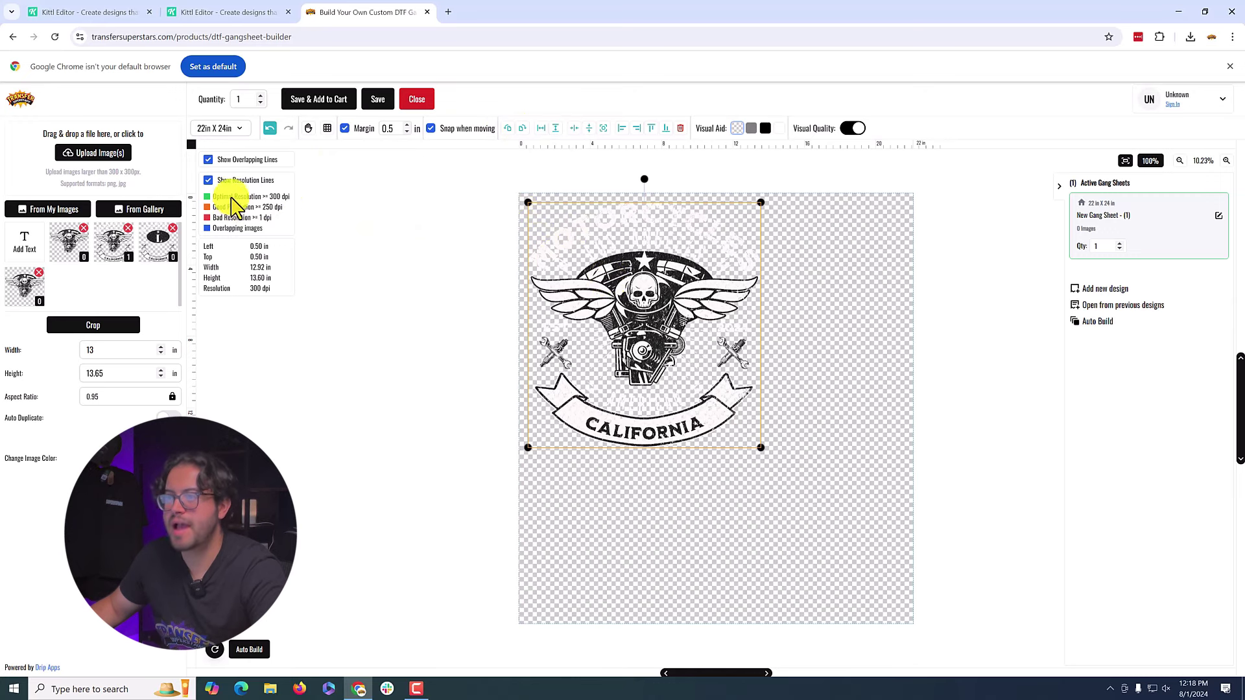
pyautogui.click(523, 128)
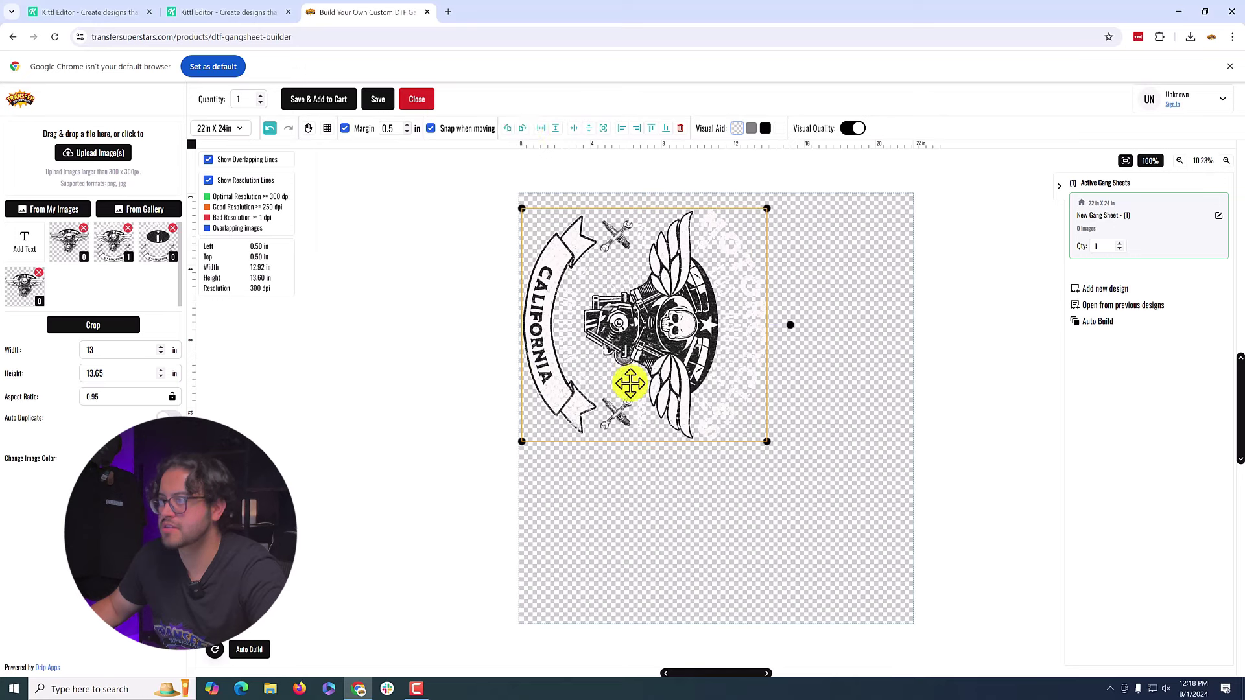
pyautogui.moveTo(635, 375); pyautogui.dragTo(636, 361)
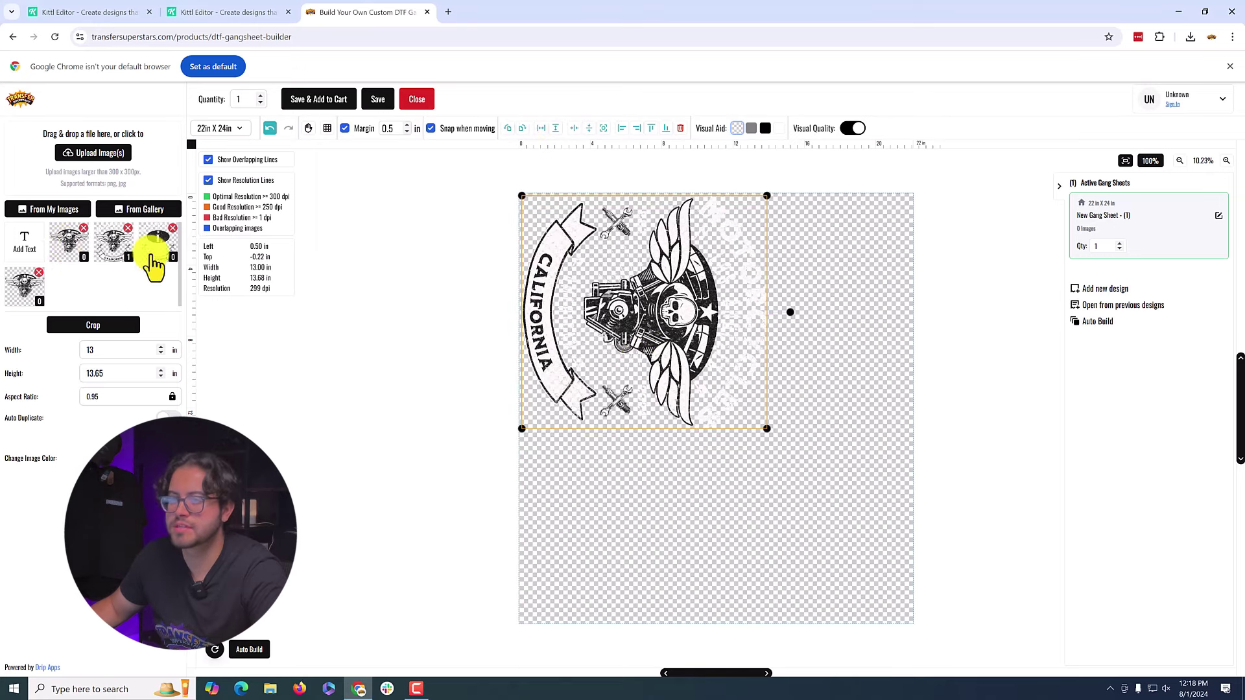
# Step: Add the winged engine design at 3 in wide beside the top of the California design and duplicate it once
pyautogui.moveTo(73, 250); pyautogui.dragTo(722, 516)
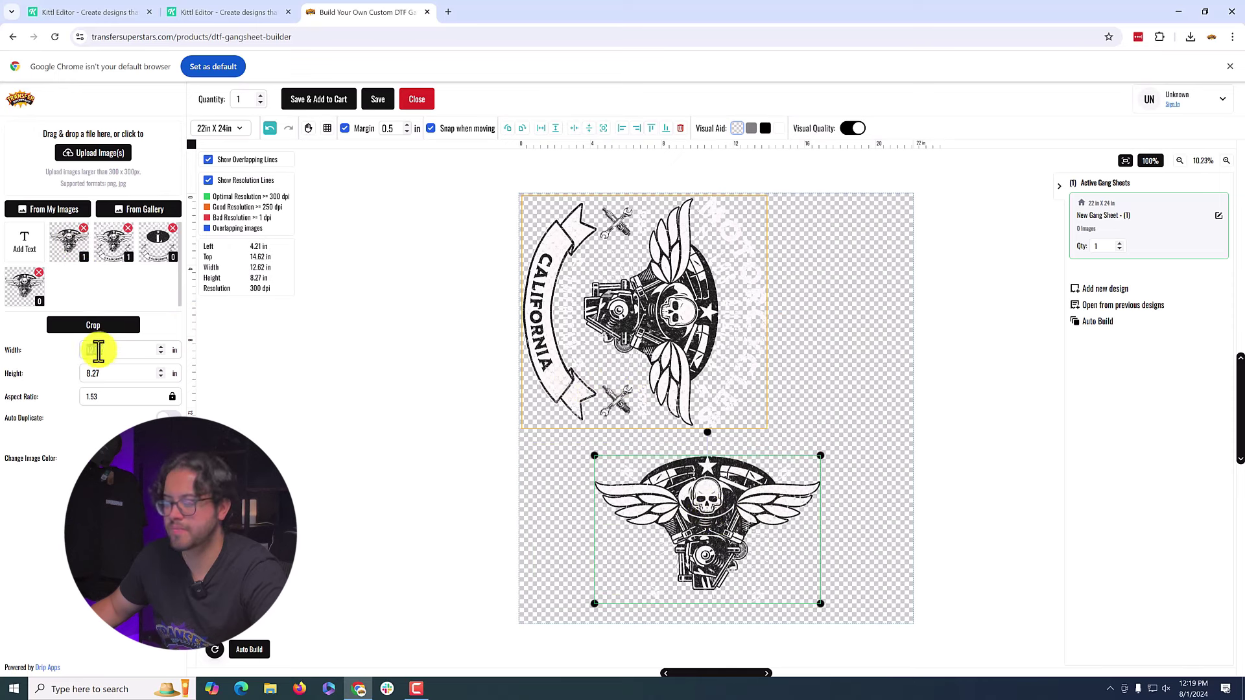
pyautogui.write('3')
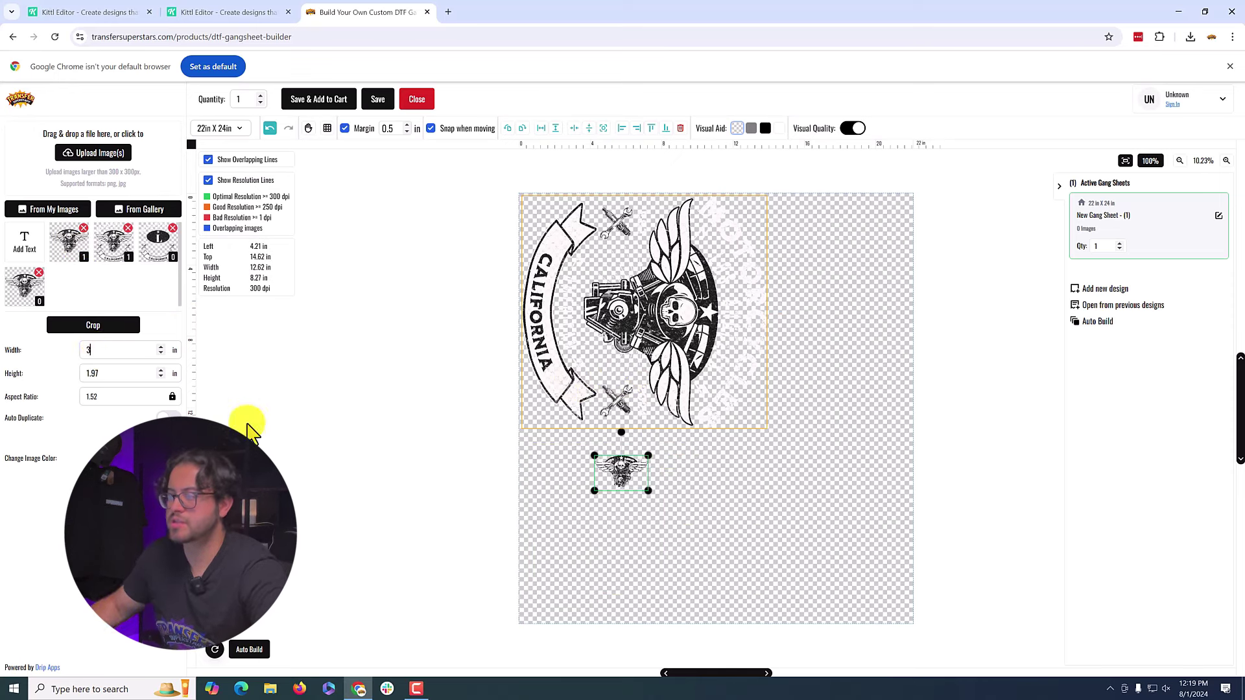
pyautogui.moveTo(626, 477); pyautogui.dragTo(809, 220)
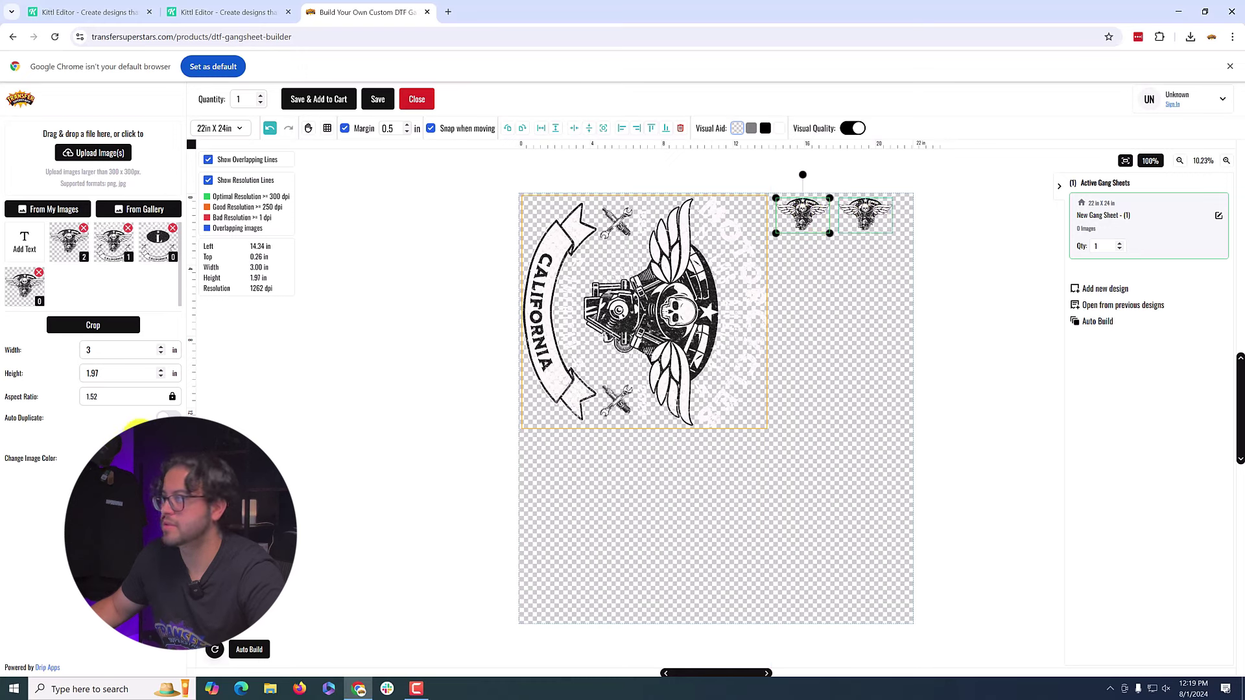
# Step: Duplicate the pair of 3 in winged designs directly beneath to form a two-by-two block
pyautogui.click(940, 245)
pyautogui.moveTo(911, 224); pyautogui.dragTo(791, 214)
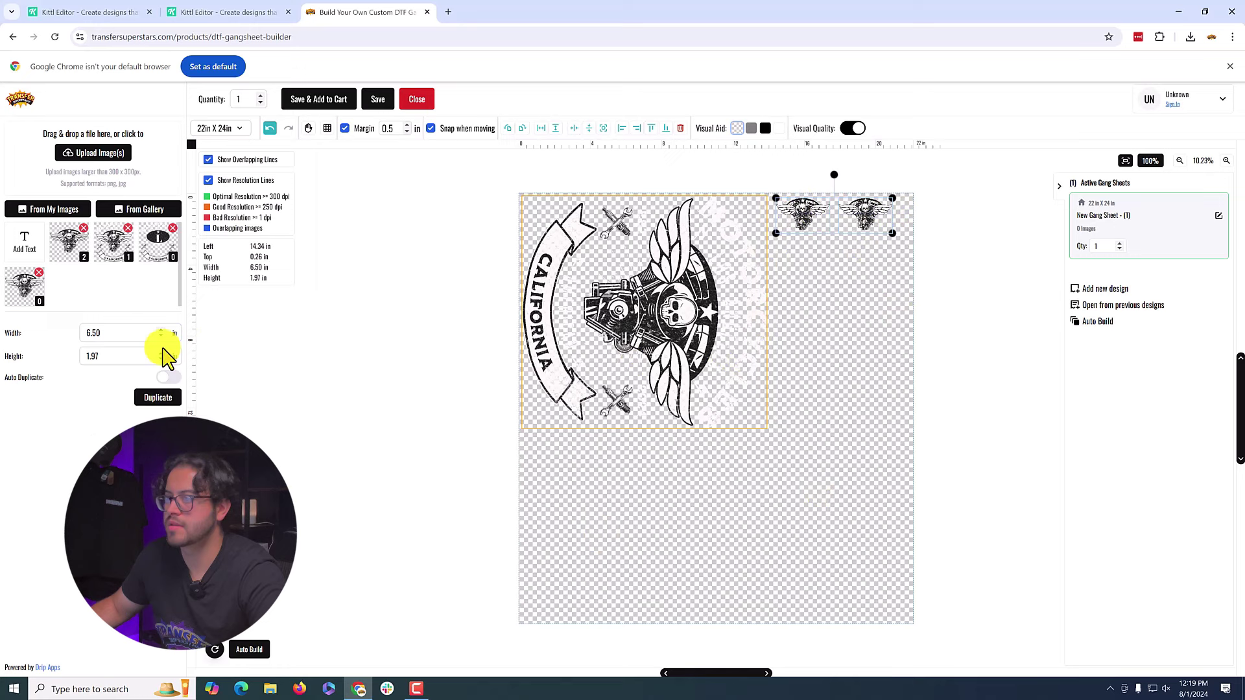
pyautogui.click(158, 397)
pyautogui.click(815, 357)
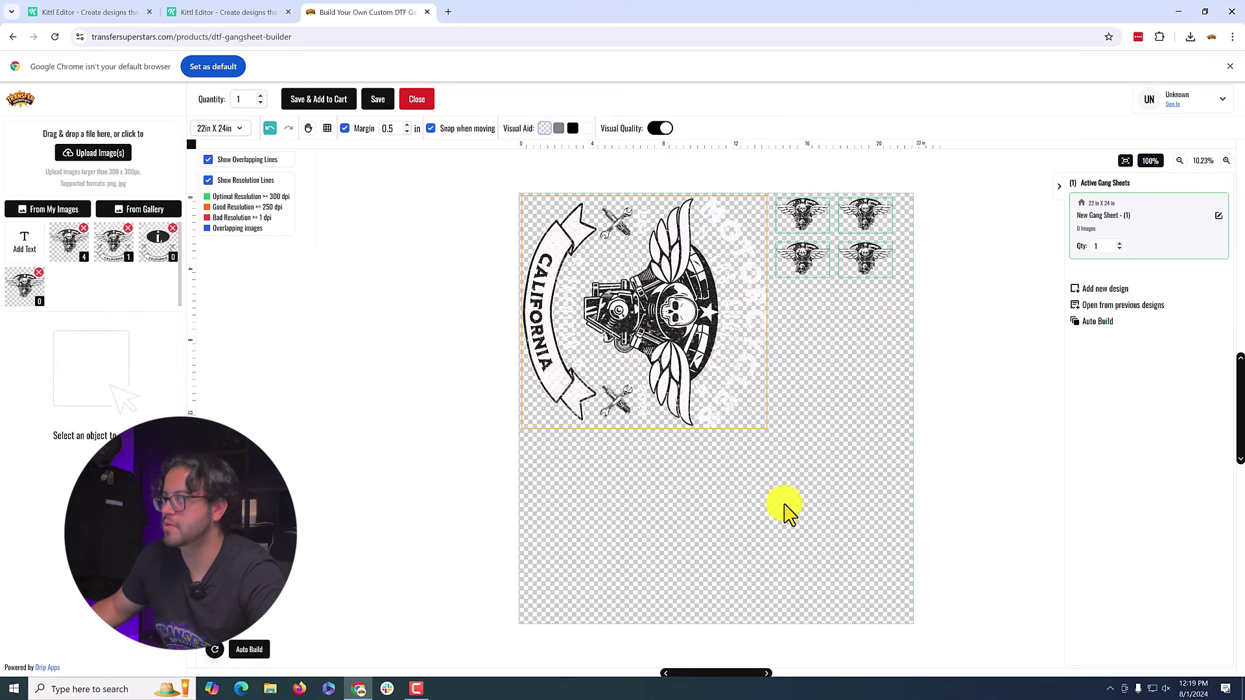
# Step: Add a 1 in wide winged engine design under the 3 in block and duplicate it into a row of five
pyautogui.click(21, 288)
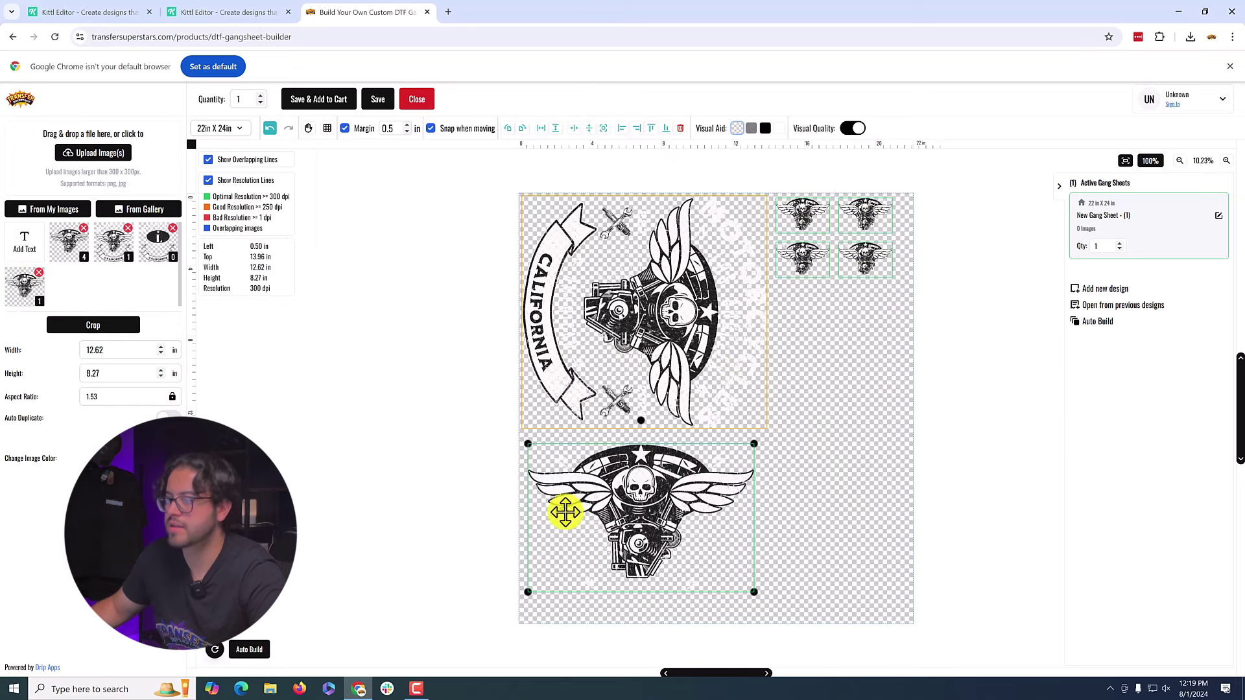
pyautogui.doubleClick(92, 350)
pyautogui.write('1')
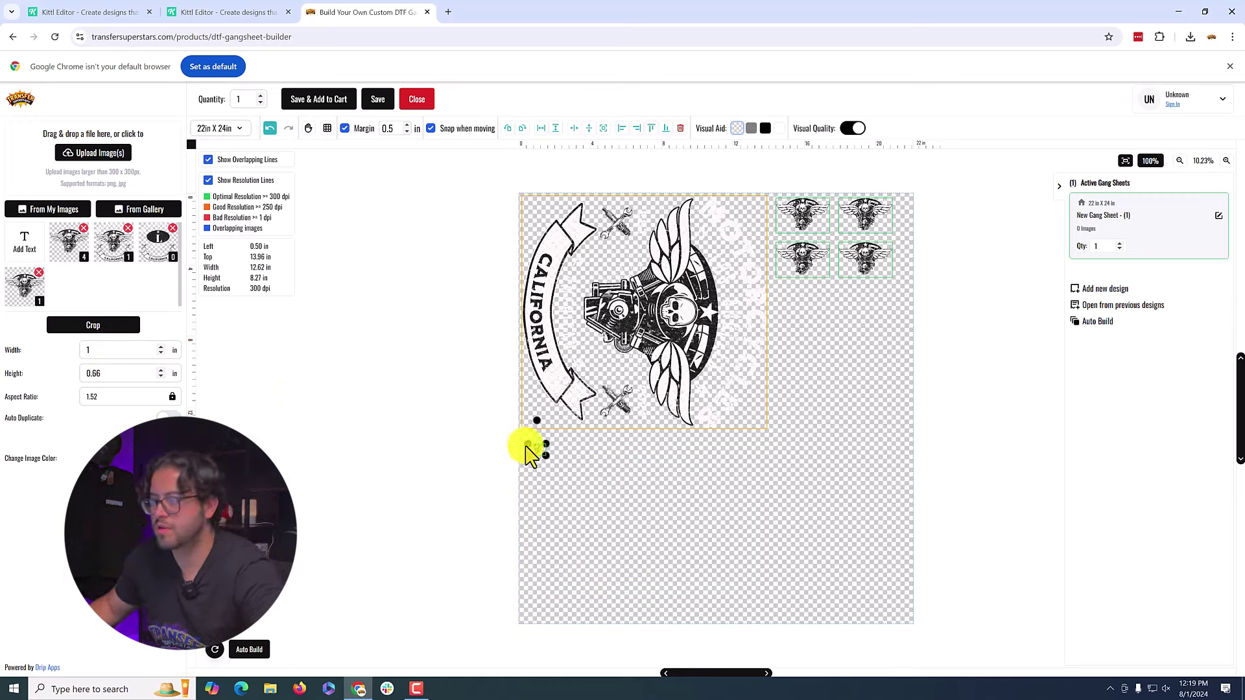
pyautogui.moveTo(537, 449); pyautogui.dragTo(784, 290)
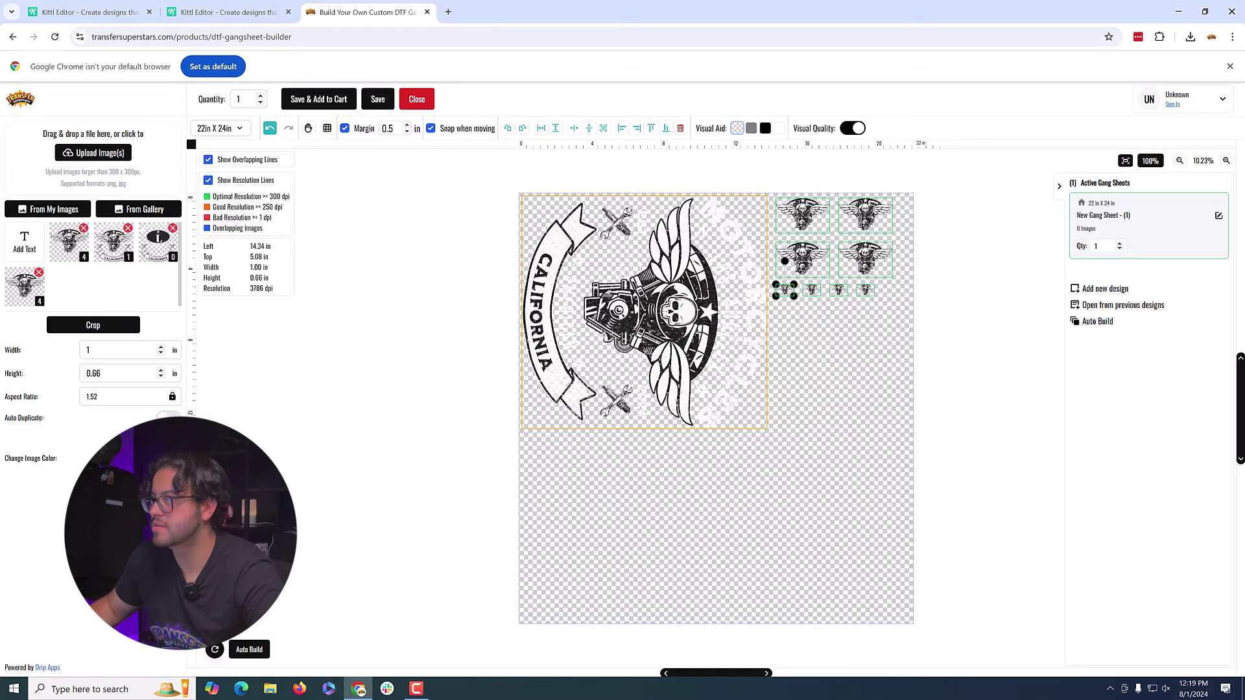
pyautogui.hotkey('ctrl', 'd')
pyautogui.click(911, 304)
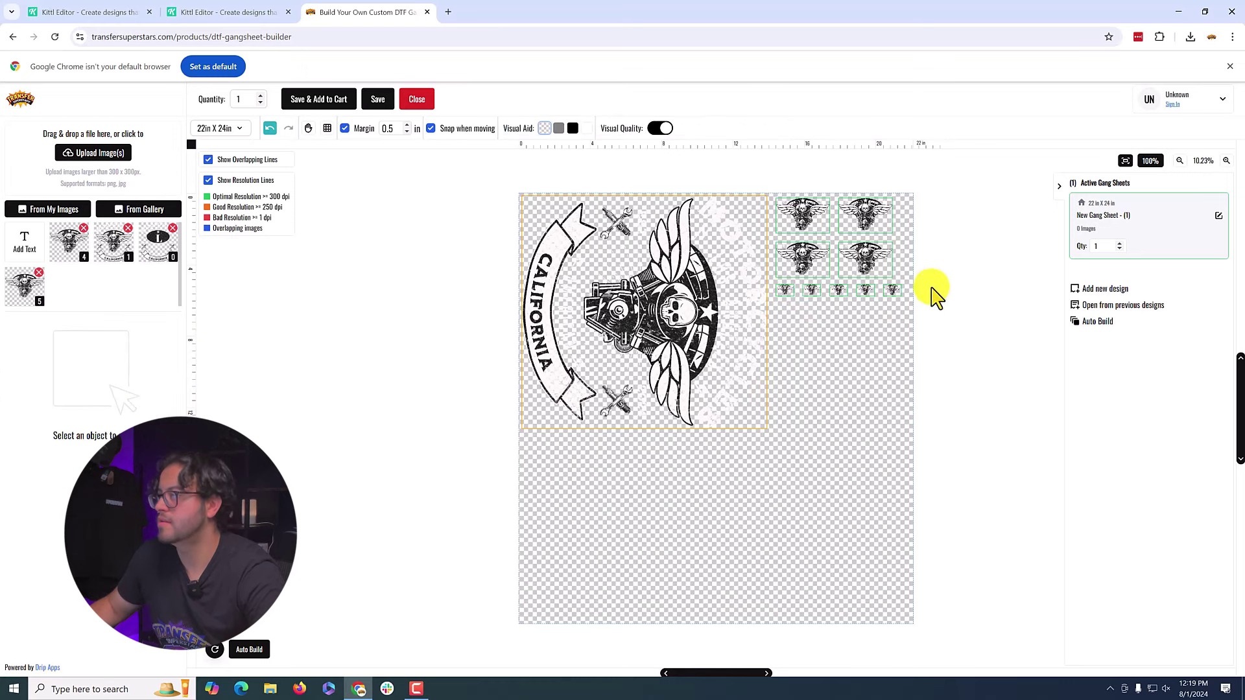
# Step: Duplicate the row of five 1 in designs downward until there are seven rows beside the California design
pyautogui.moveTo(932, 288); pyautogui.dragTo(775, 291)
pyautogui.click(158, 398)
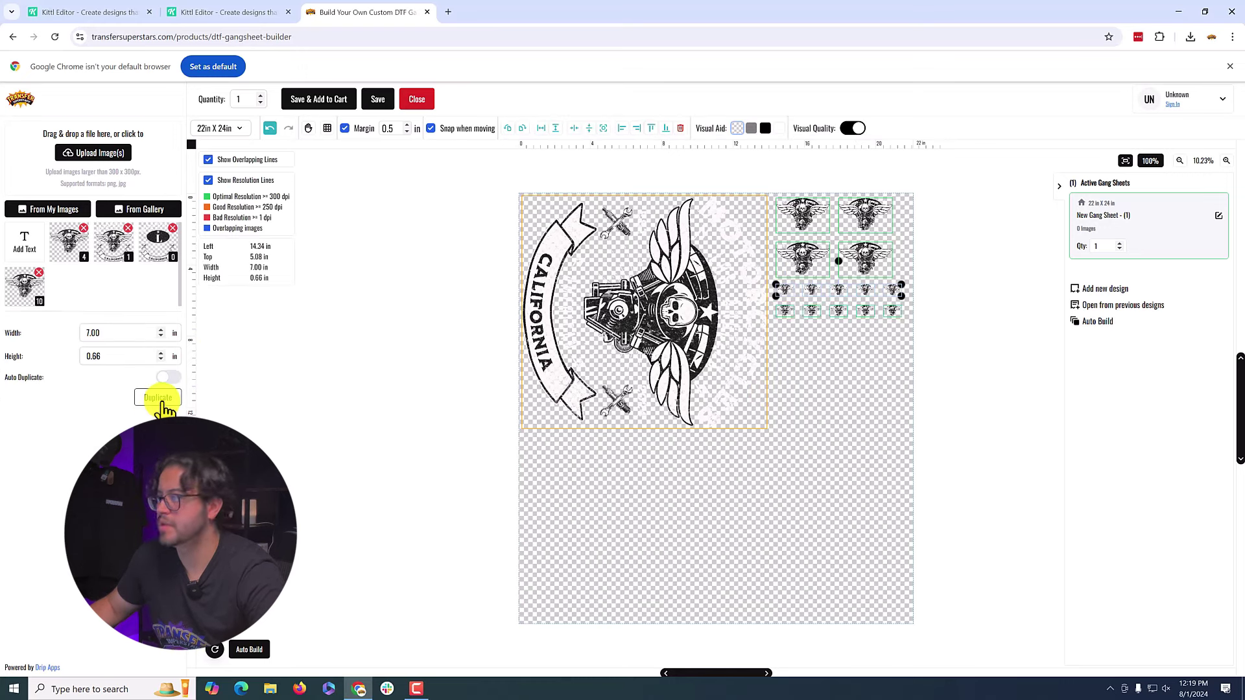
pyautogui.click(159, 398)
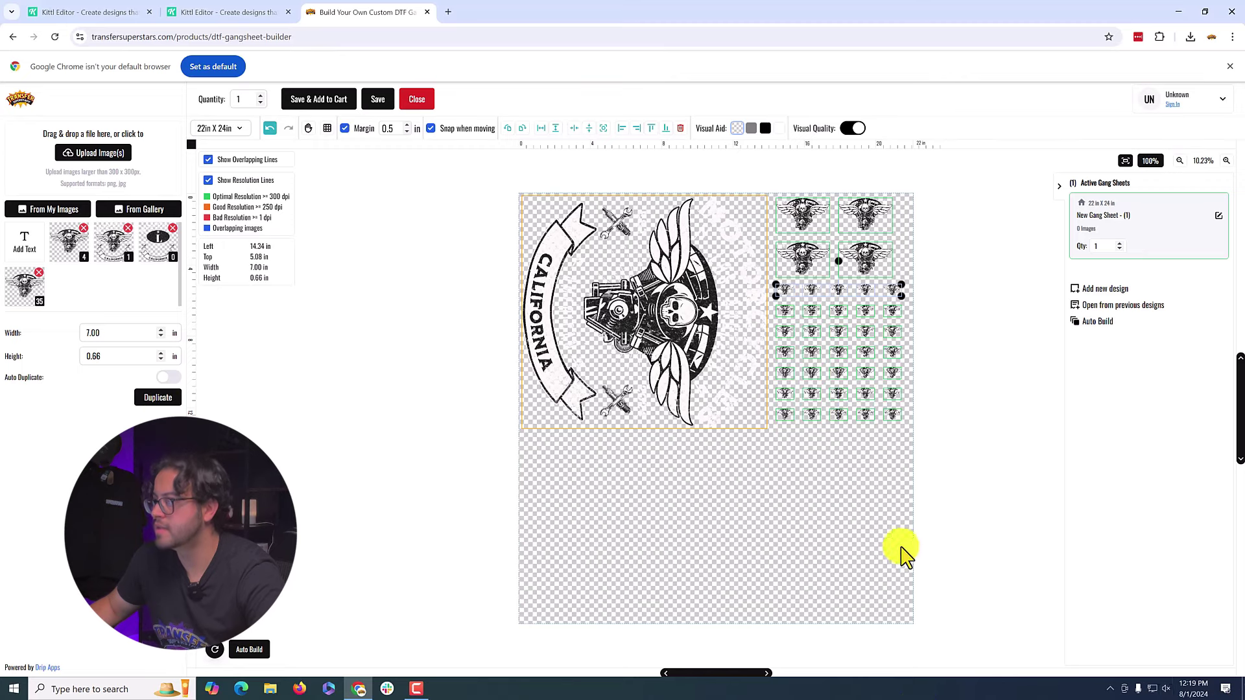
pyautogui.click(815, 514)
# Step: Add the oval "L" California design, set its width to 1.5 in, and place it below the large design's lower-left corner
pyautogui.click(165, 247)
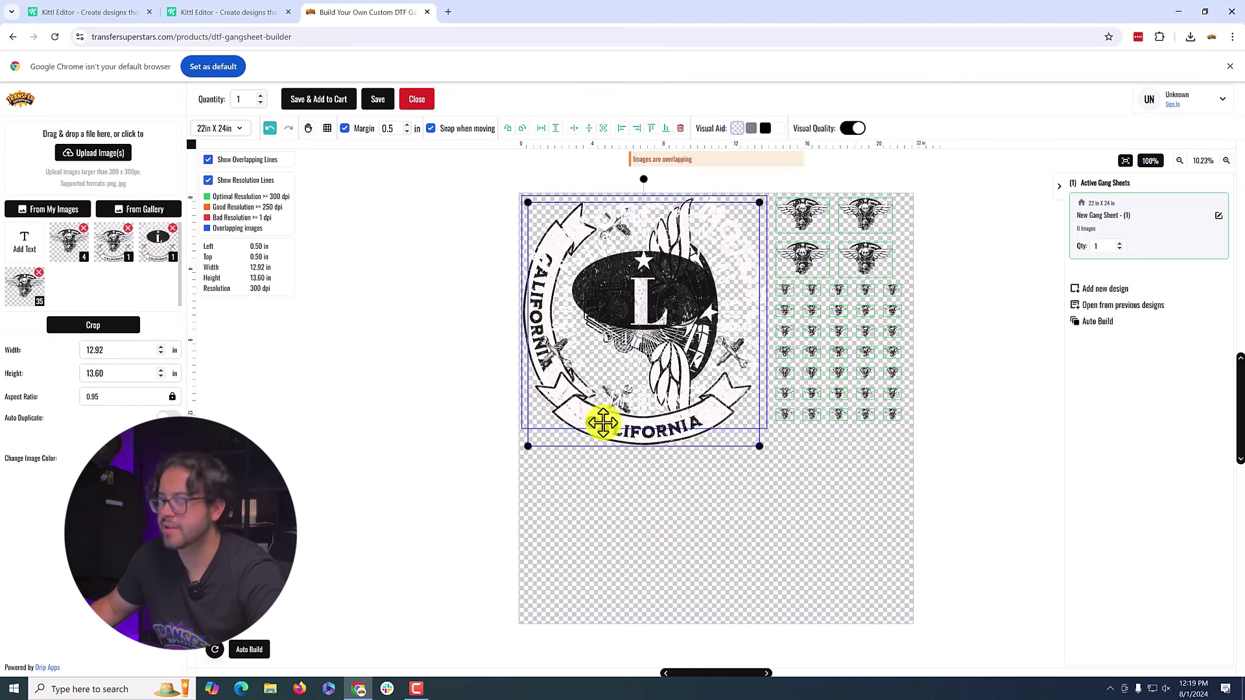
pyautogui.moveTo(660, 286); pyautogui.dragTo(708, 471)
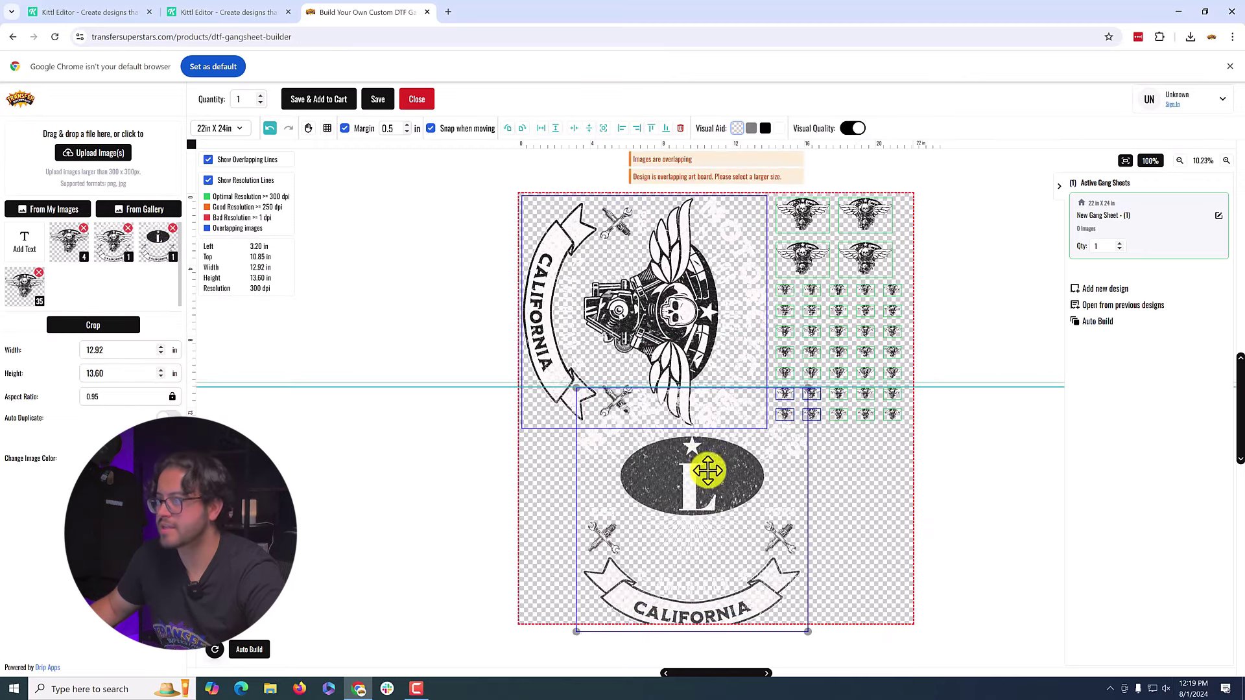
pyautogui.write('1')
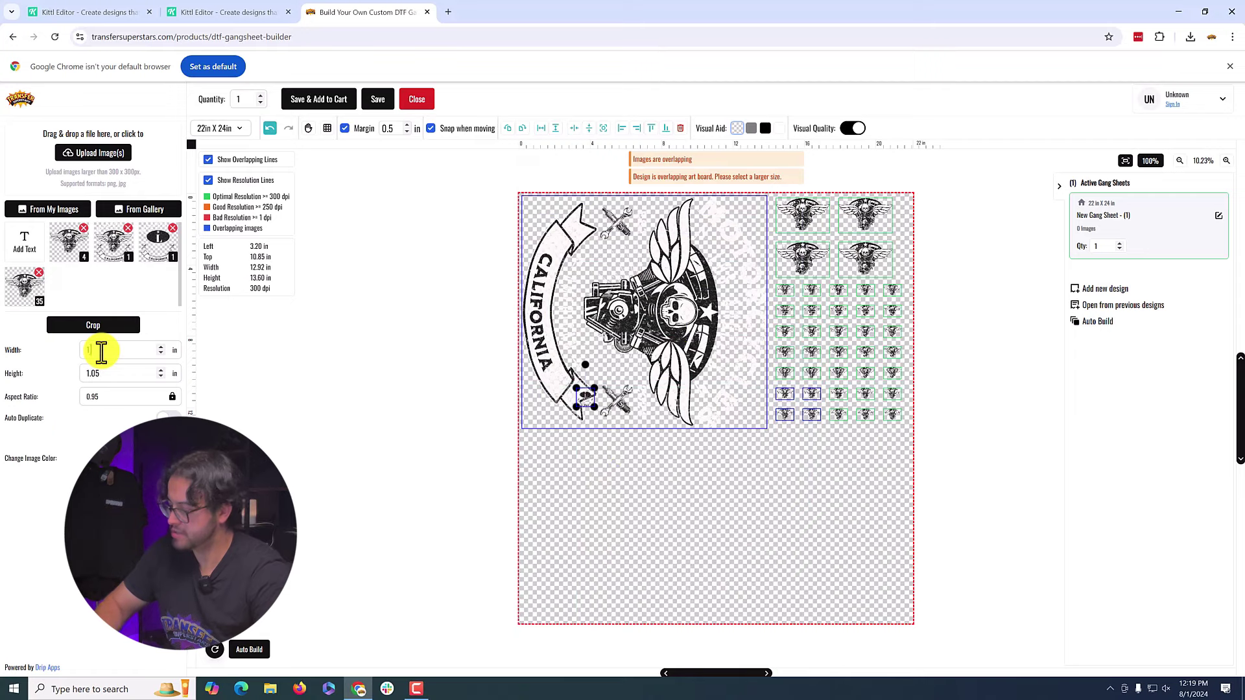
pyautogui.write('.5')
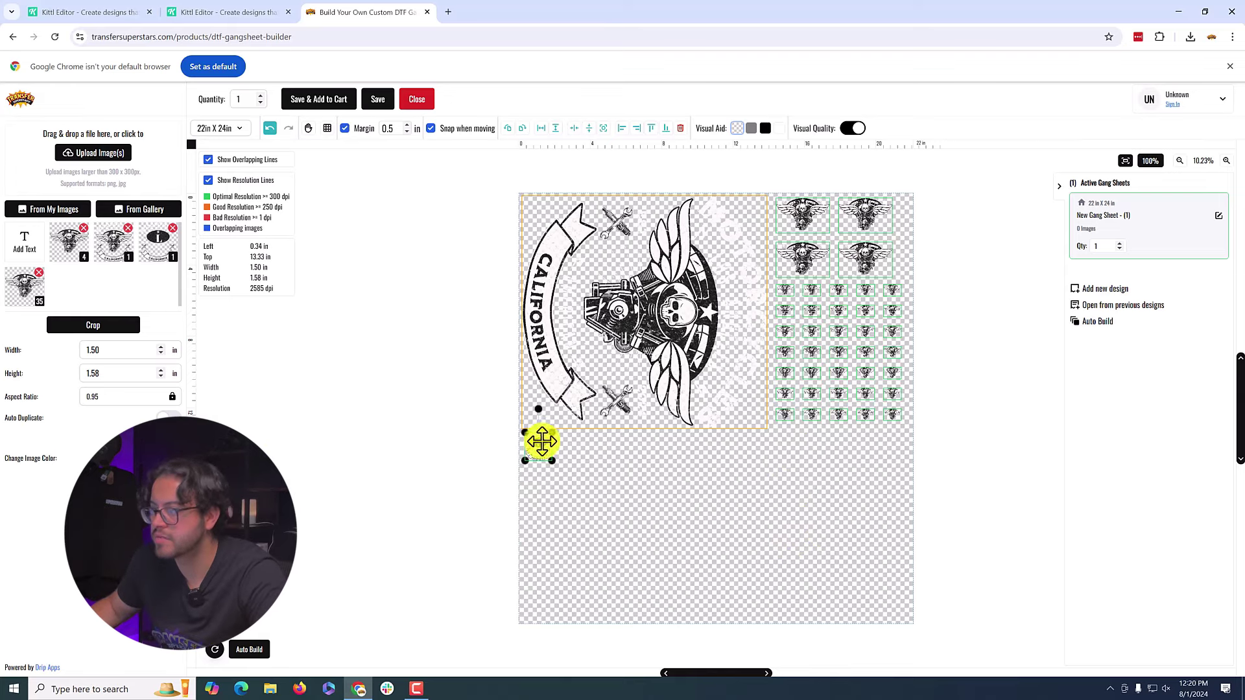
# Step: Duplicate the 1.5 in oval design into a row of eleven across the sheet, and repeat that row downward to make five rows
pyautogui.moveTo(543, 446); pyautogui.dragTo(542, 446)
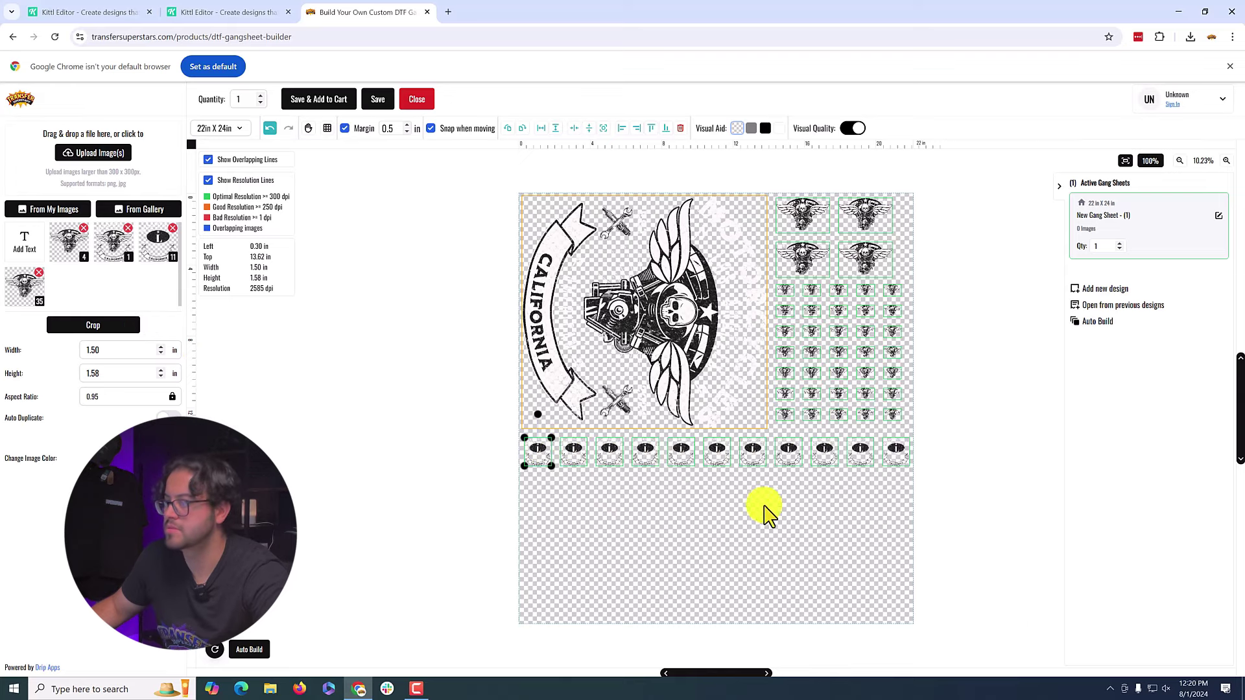
pyautogui.click(933, 464)
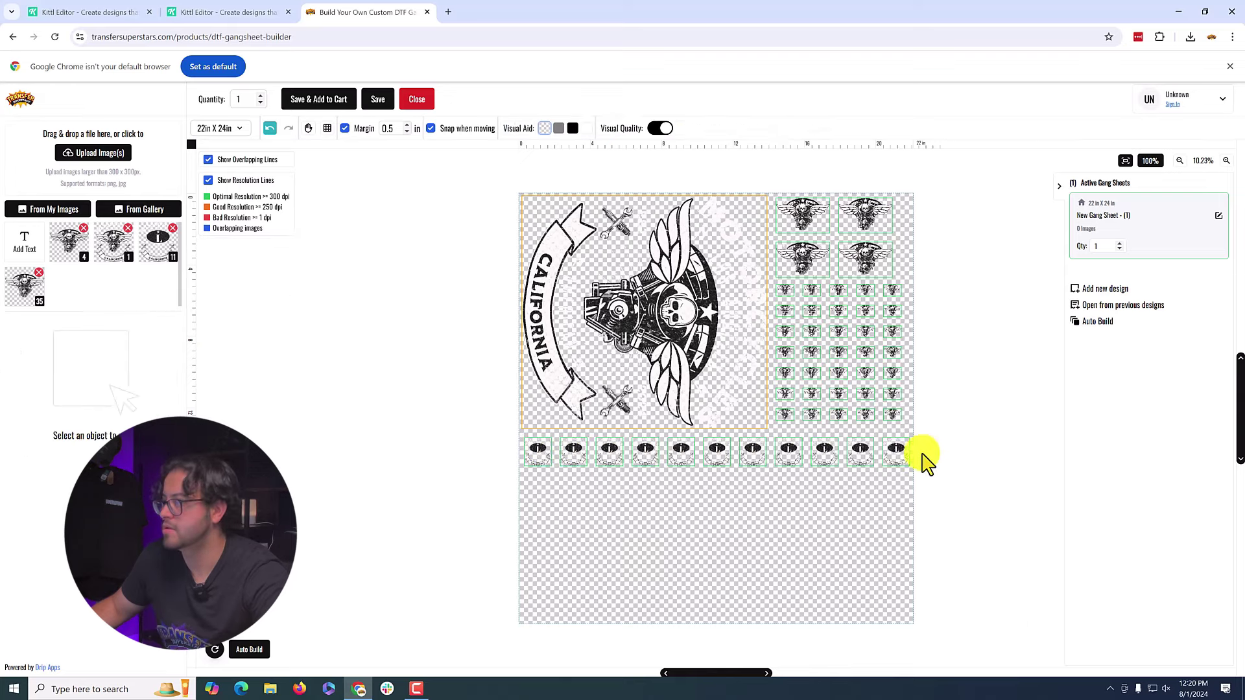
pyautogui.moveTo(928, 461); pyautogui.dragTo(512, 463)
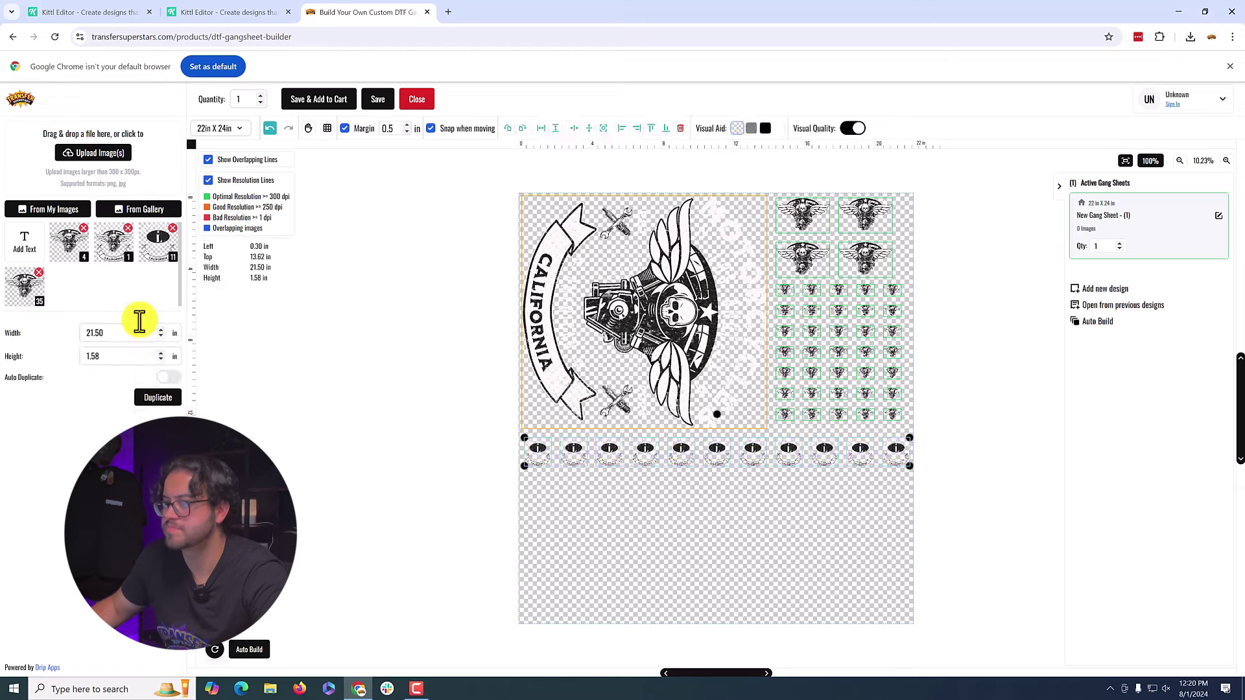
pyautogui.click(157, 397)
pyautogui.click(1006, 503)
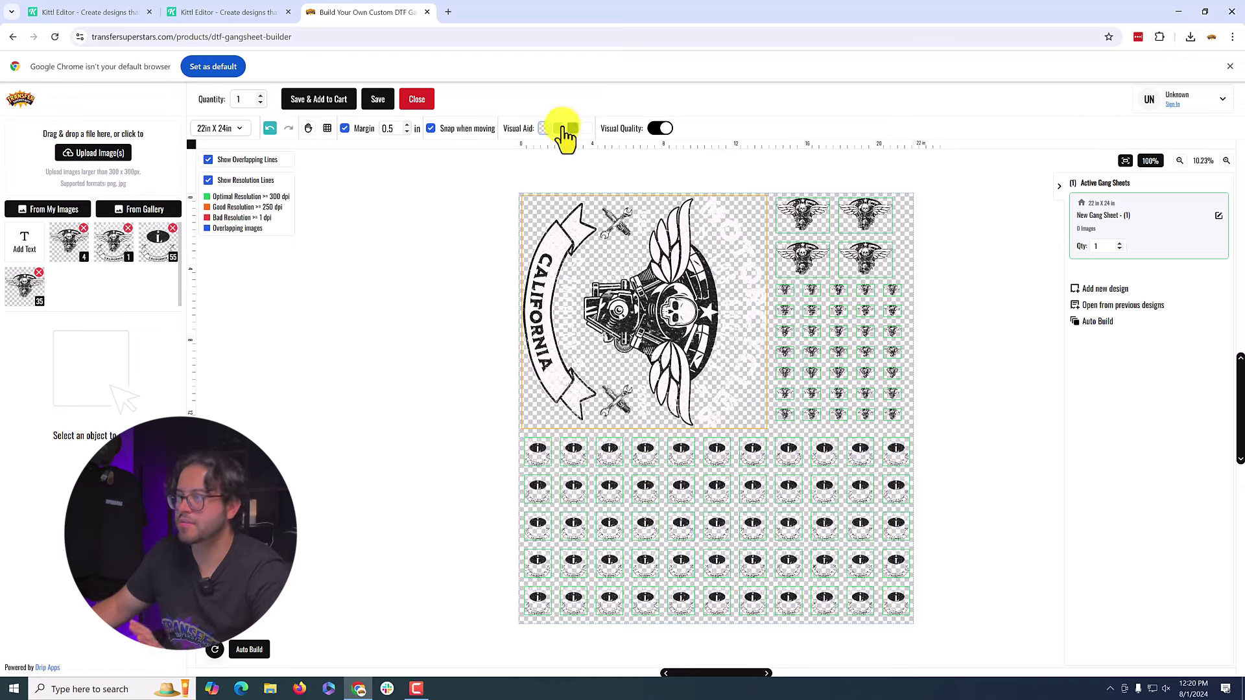
# Step: Preview the gang sheet on the gray and black visual aid backgrounds, and return to the transparent checkerboard
pyautogui.click(559, 128)
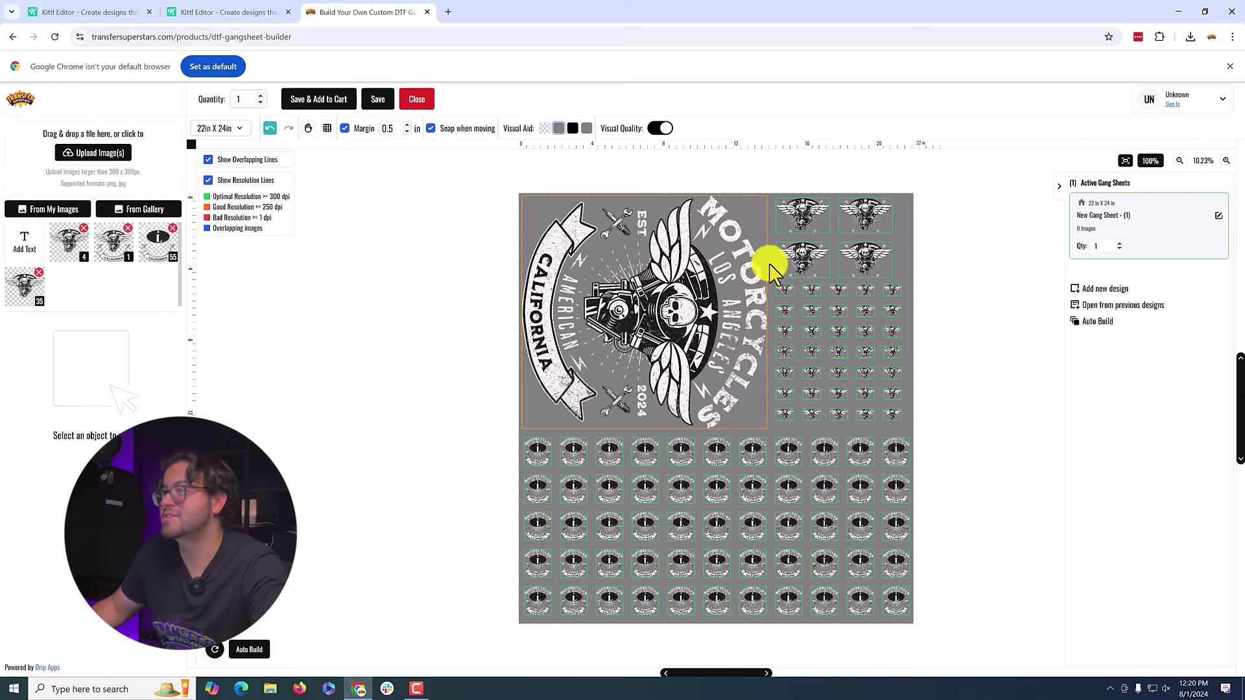
pyautogui.click(574, 129)
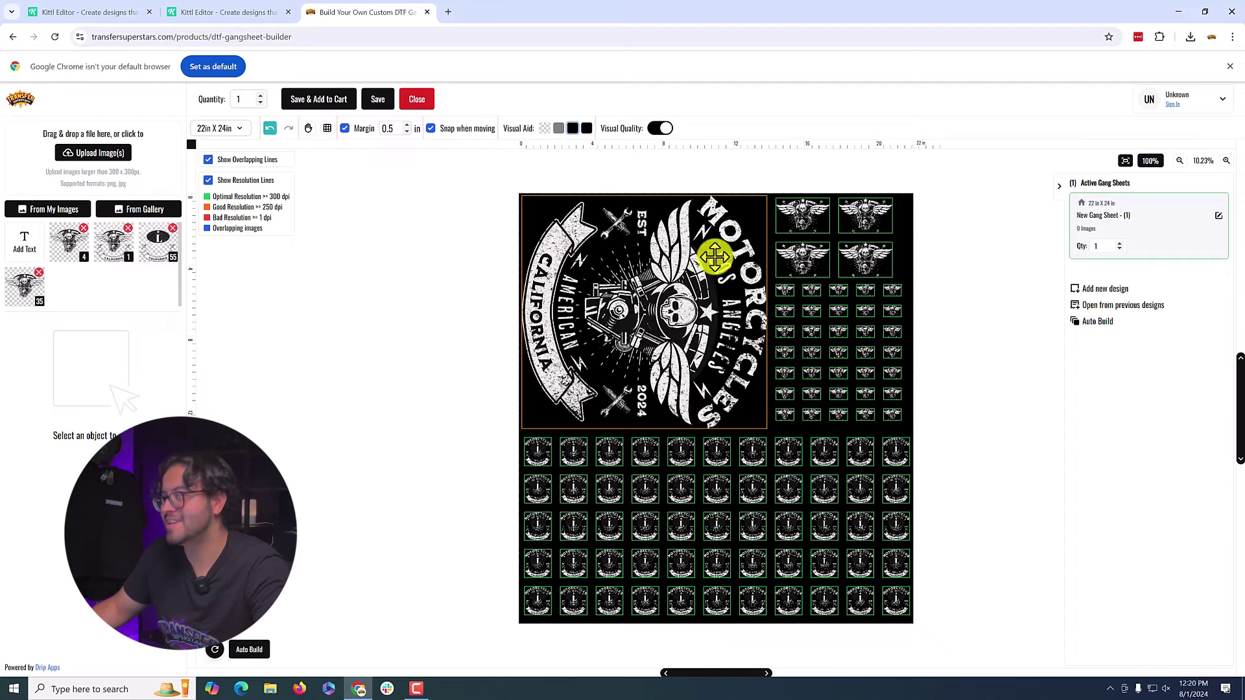
pyautogui.click(544, 128)
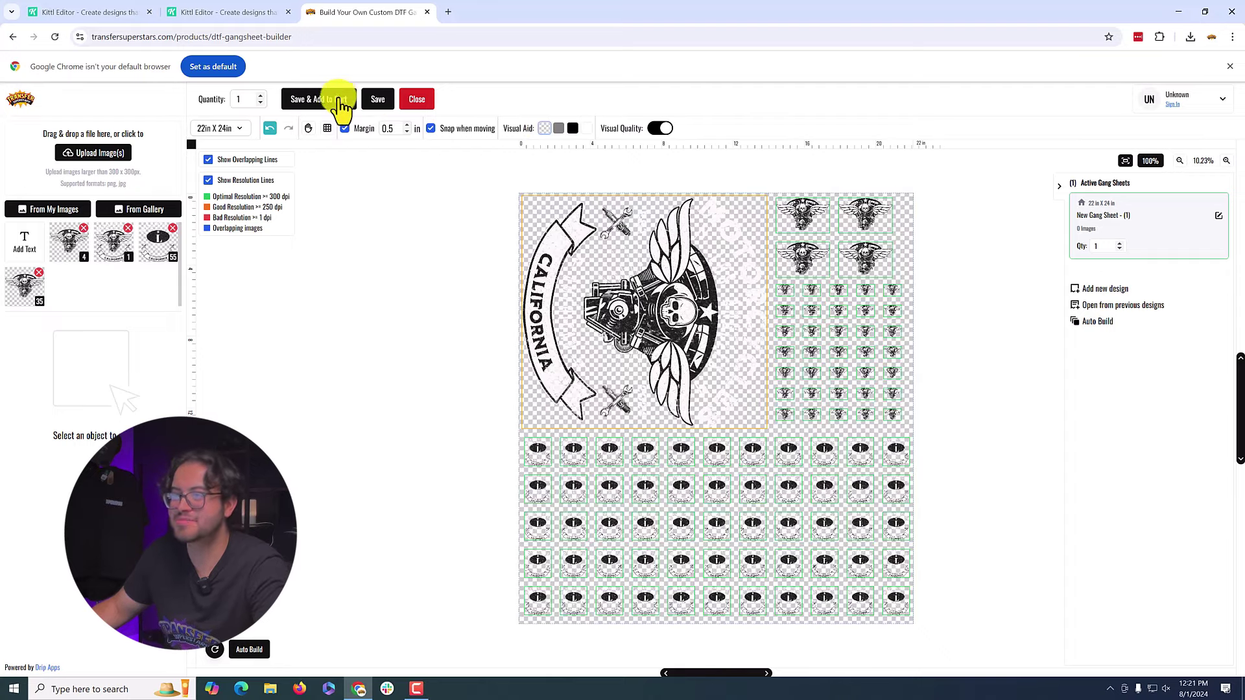